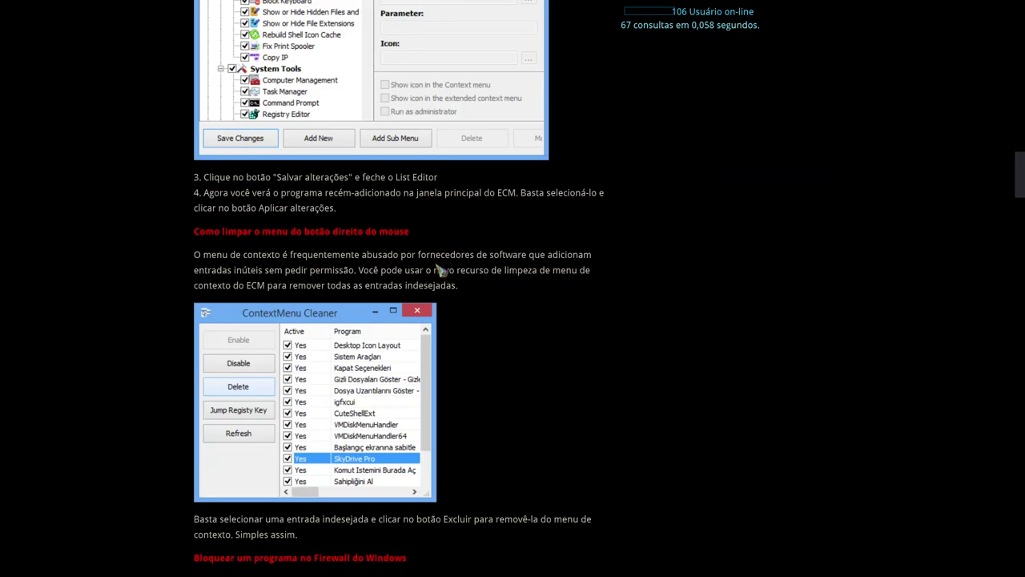
Step: Download the Easy Context Menu v1.6 archive through its direct download link and dismiss the site's request to download multiple files
scroll(487, 198, up, 2)
scroll(498, 270, down, 2)
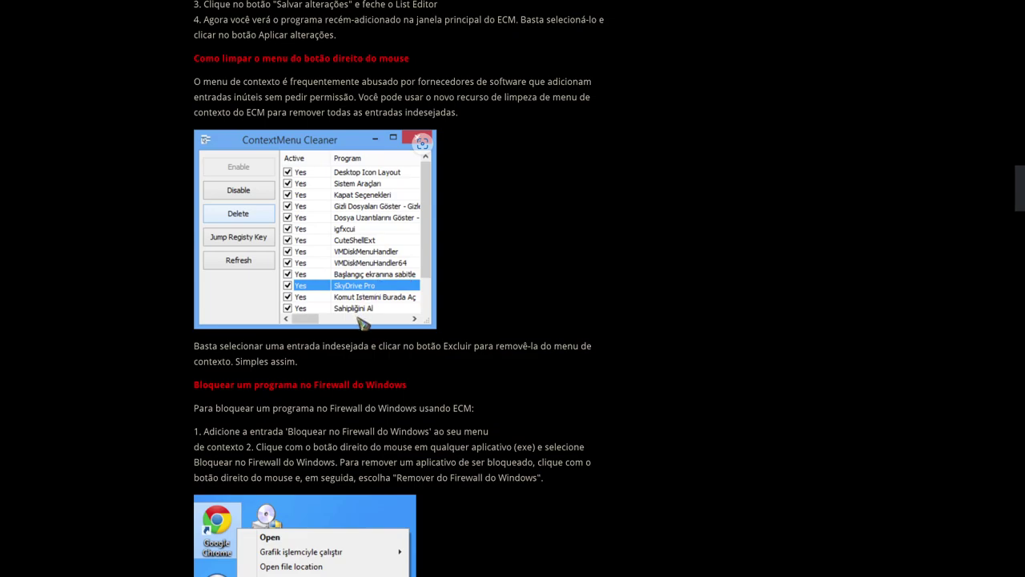
scroll(362, 322, down, 2)
scroll(399, 321, down, 4)
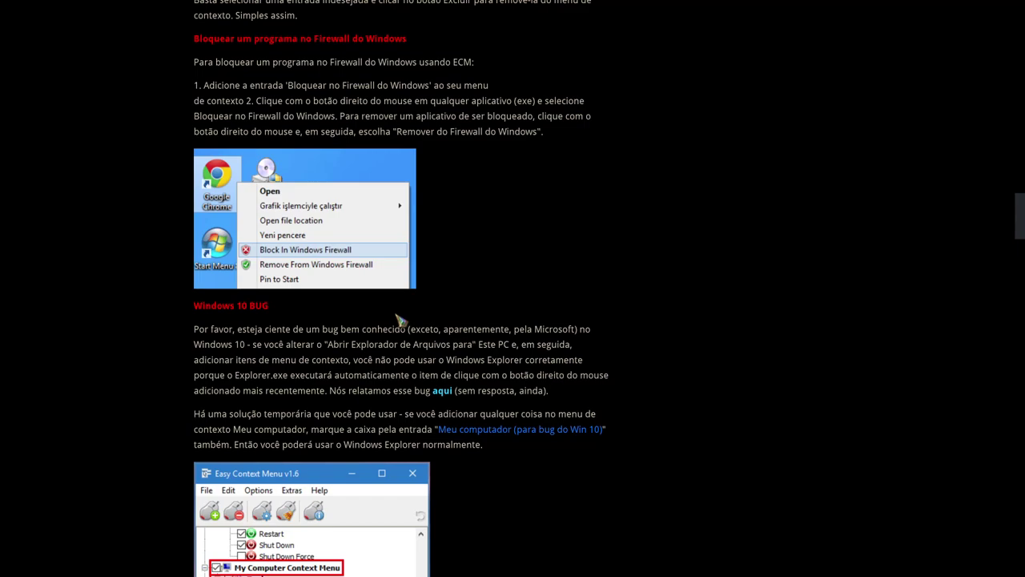
scroll(402, 320, down, 12)
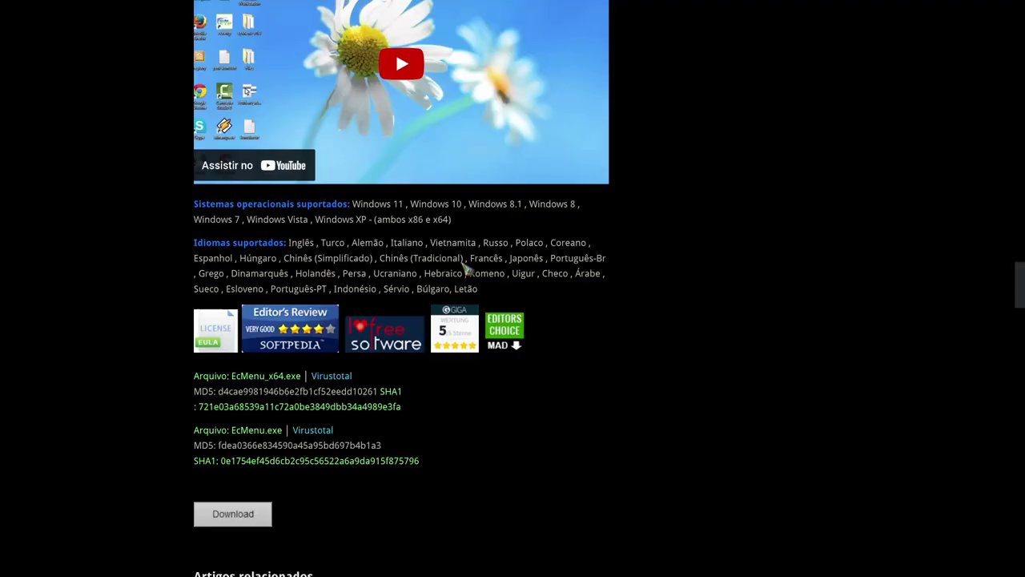
scroll(346, 245, up, 4)
scroll(322, 401, down, 2)
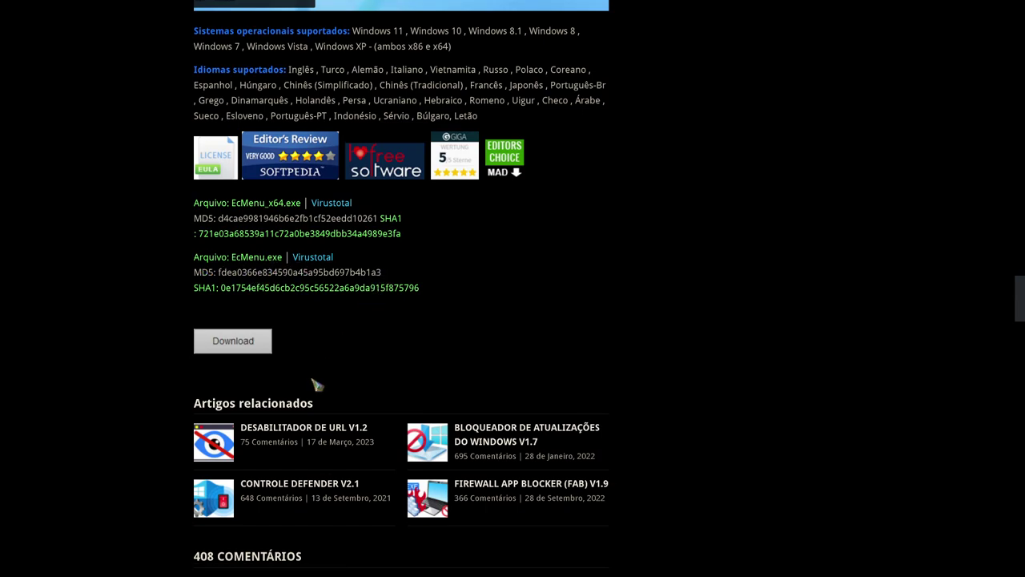
click(231, 345)
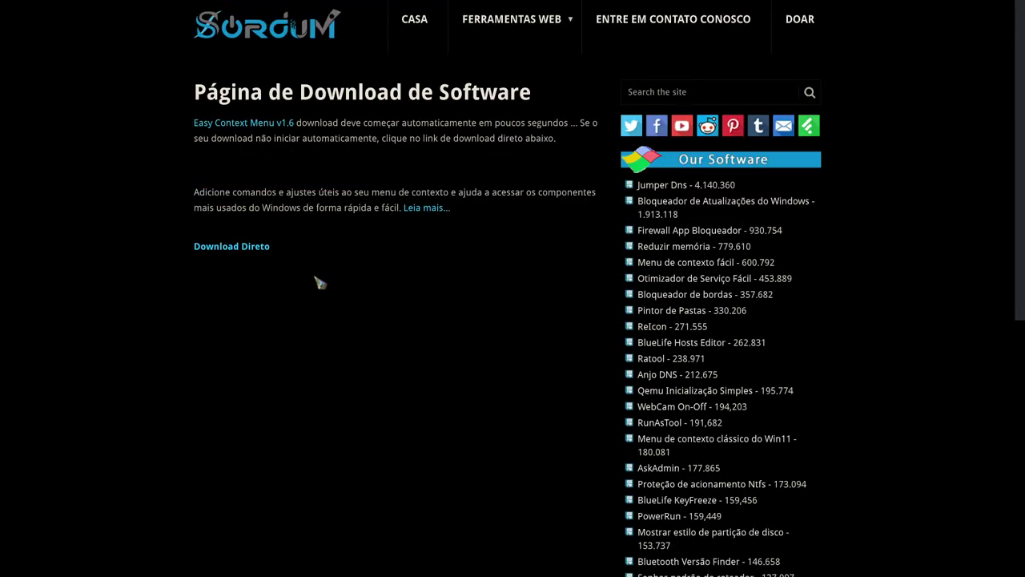
click(230, 247)
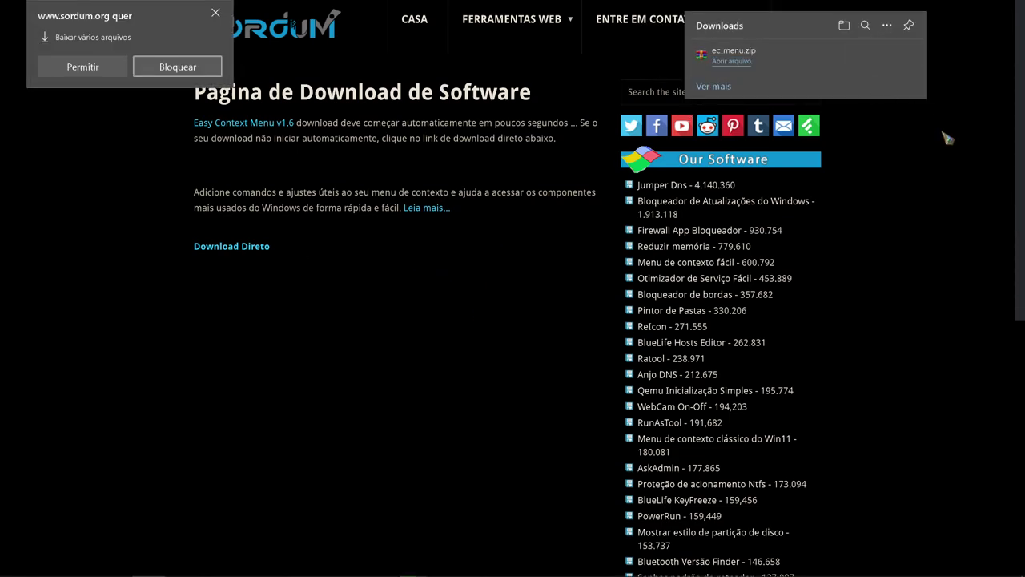
click(216, 13)
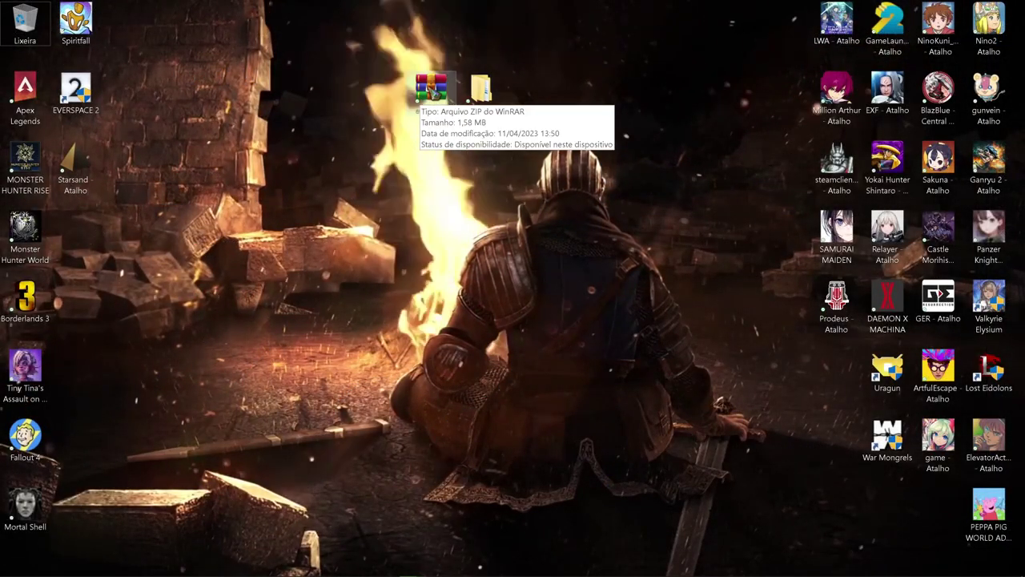
Step: Extract the ec_menu archive on the desktop into its own "ec_menu\" folder
click(437, 89)
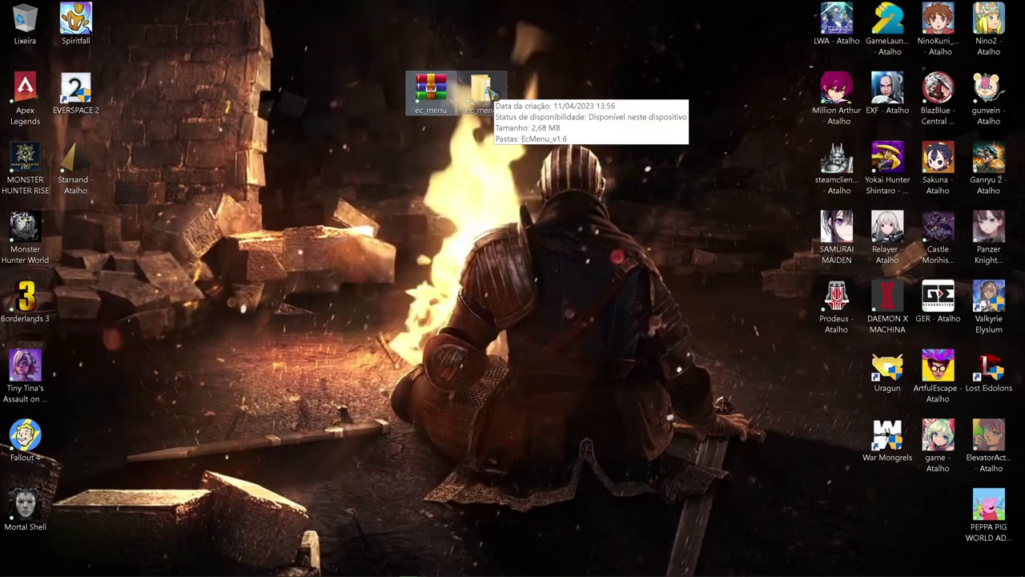
right_click(433, 91)
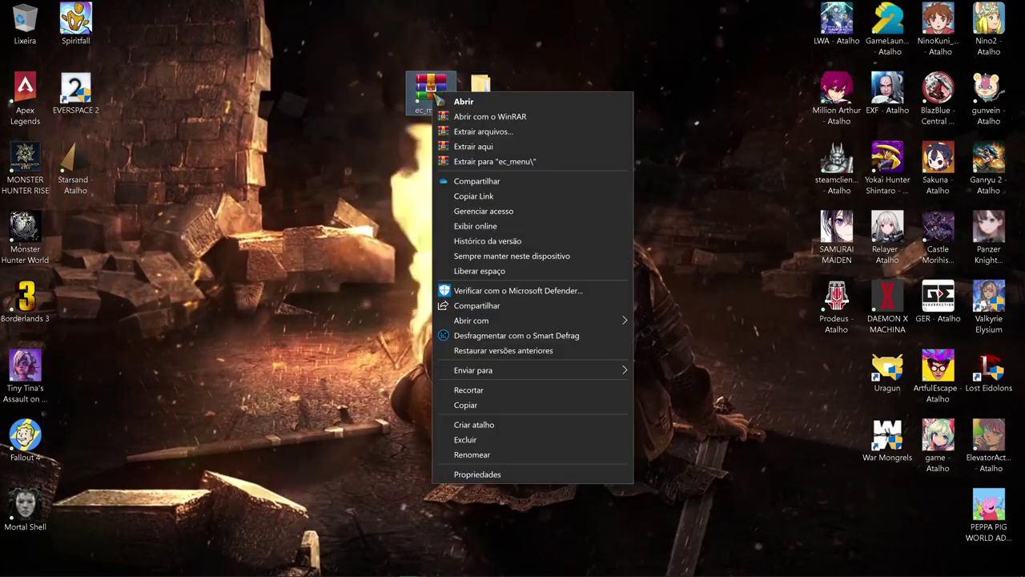
click(463, 147)
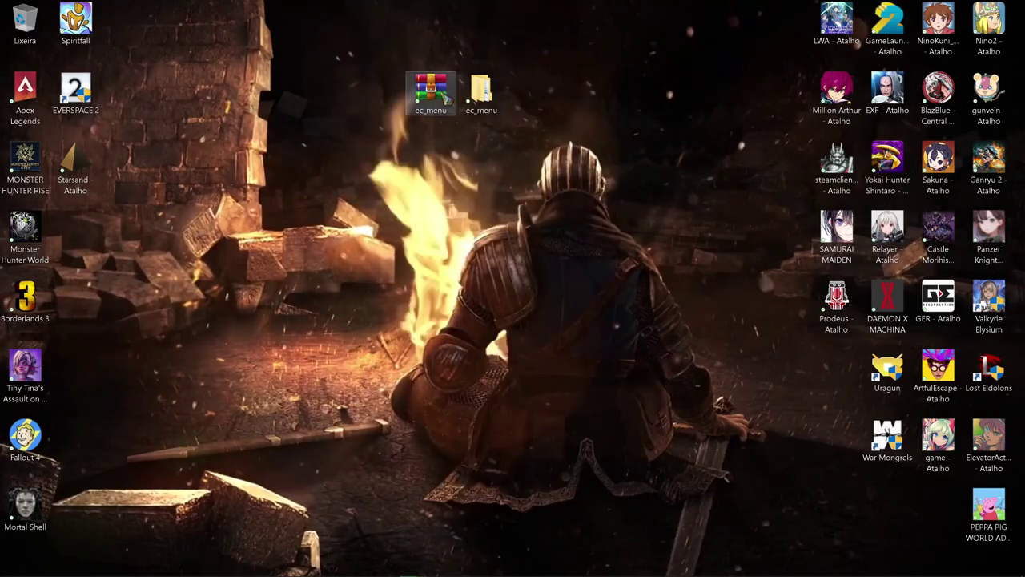
right_click(437, 93)
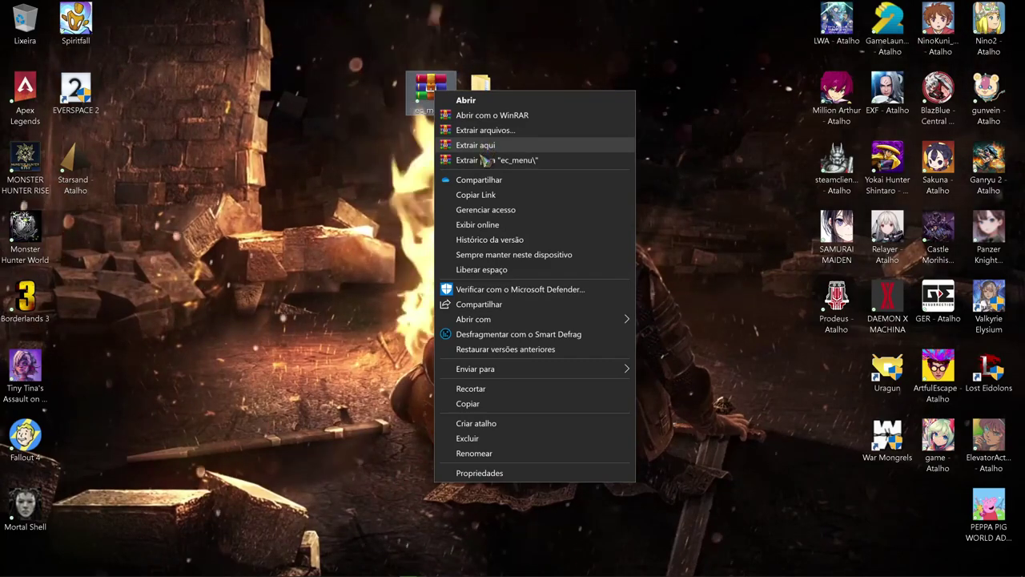
click(481, 161)
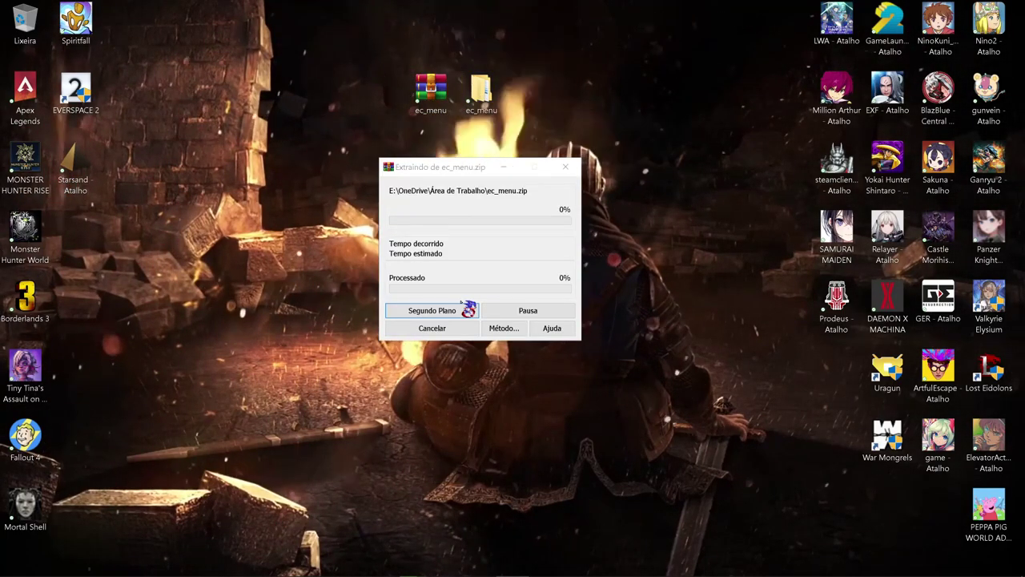
click(489, 361)
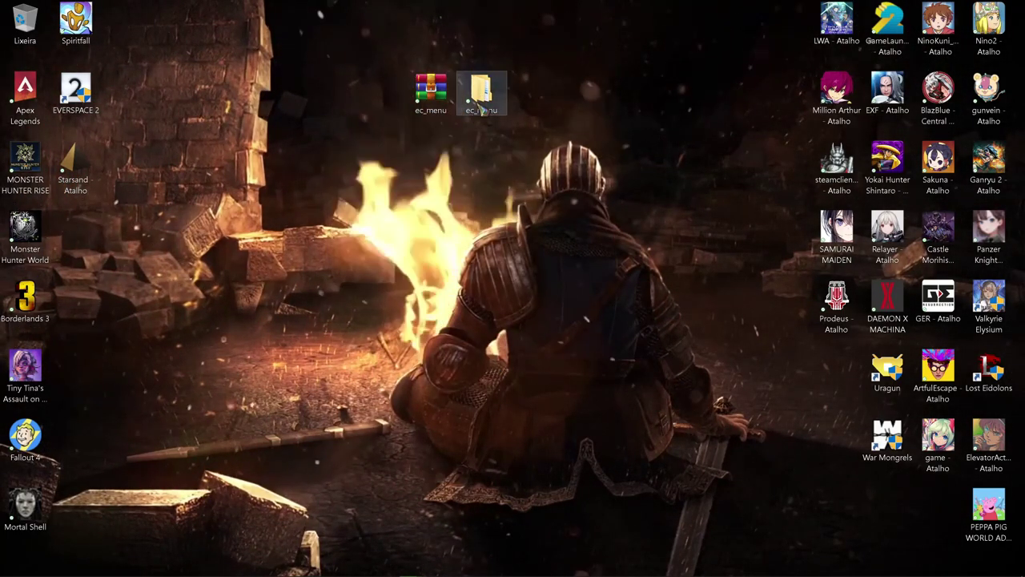
Step: Launch EcMenu_x64 from the EcMenu_v1.6 subfolder of the extracted ec_menu folder and close the folder window
double_click(483, 92)
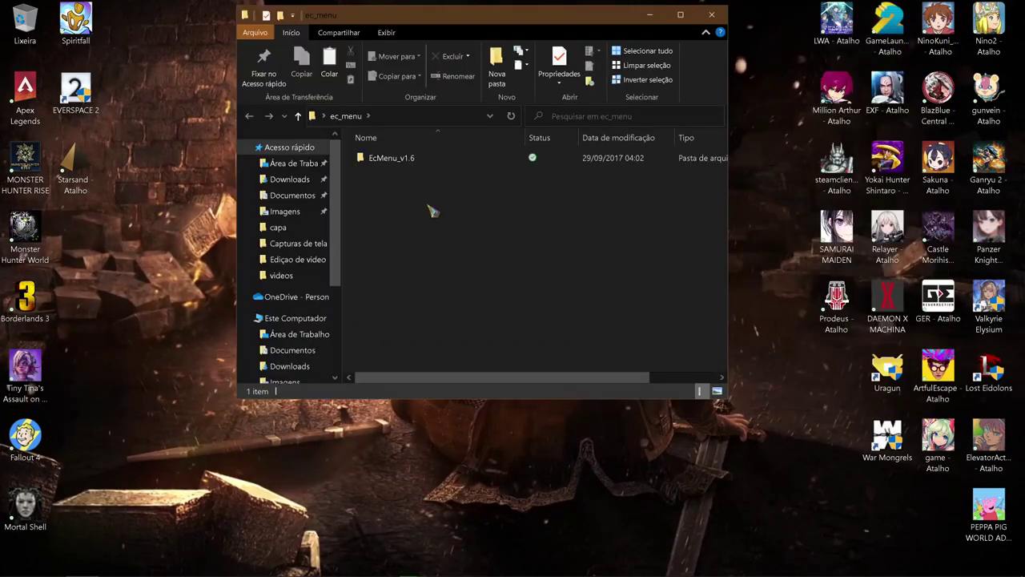
double_click(400, 158)
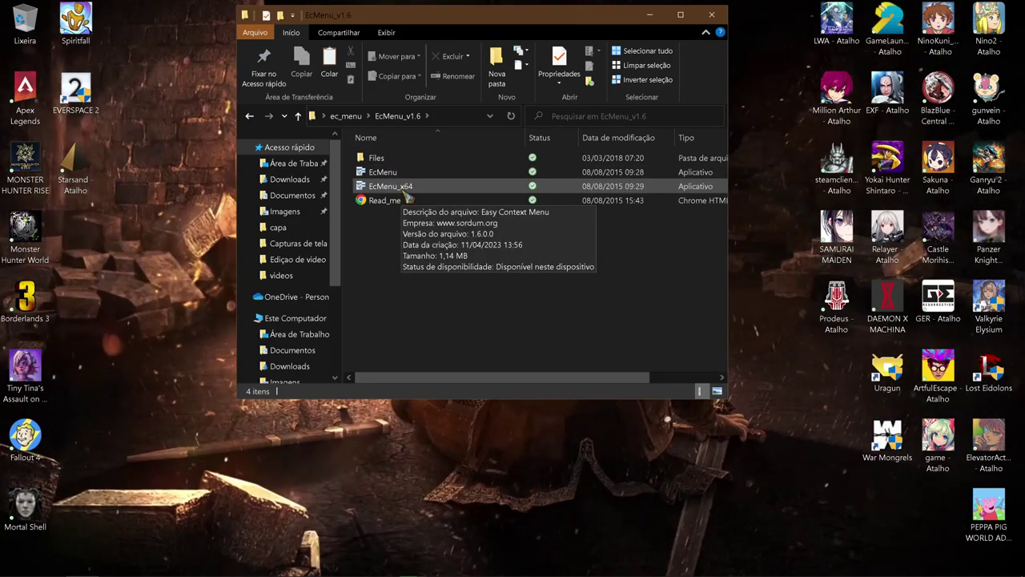
click(408, 197)
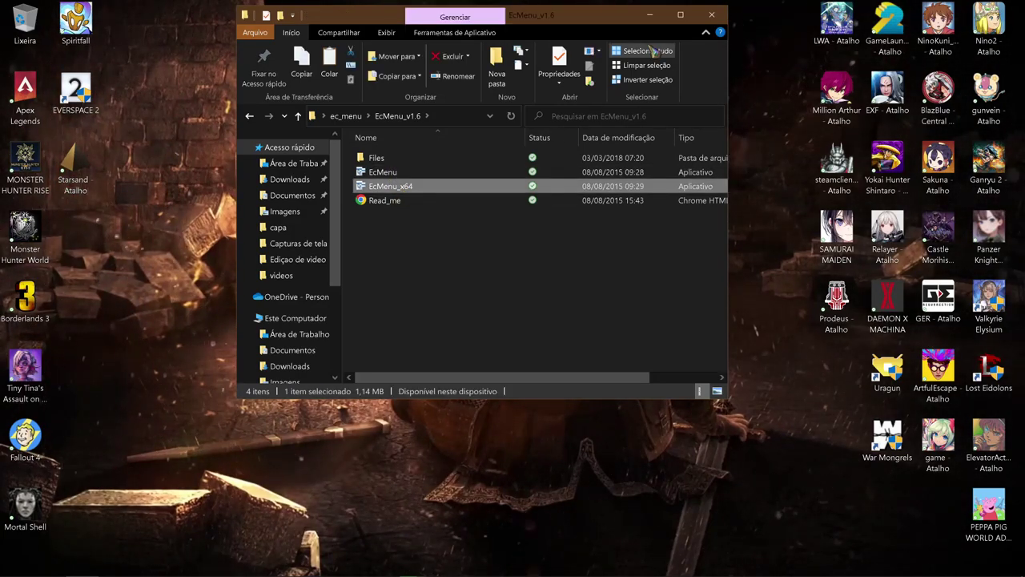
key(Return)
click(711, 14)
Step: Rearrange the desktop by moving the ec_menu archive and folder icons away from the repositioned Easy Context Menu window
drag(498, 115, 602, 96)
drag(448, 91, 245, 91)
drag(483, 89, 330, 89)
drag(586, 96, 593, 60)
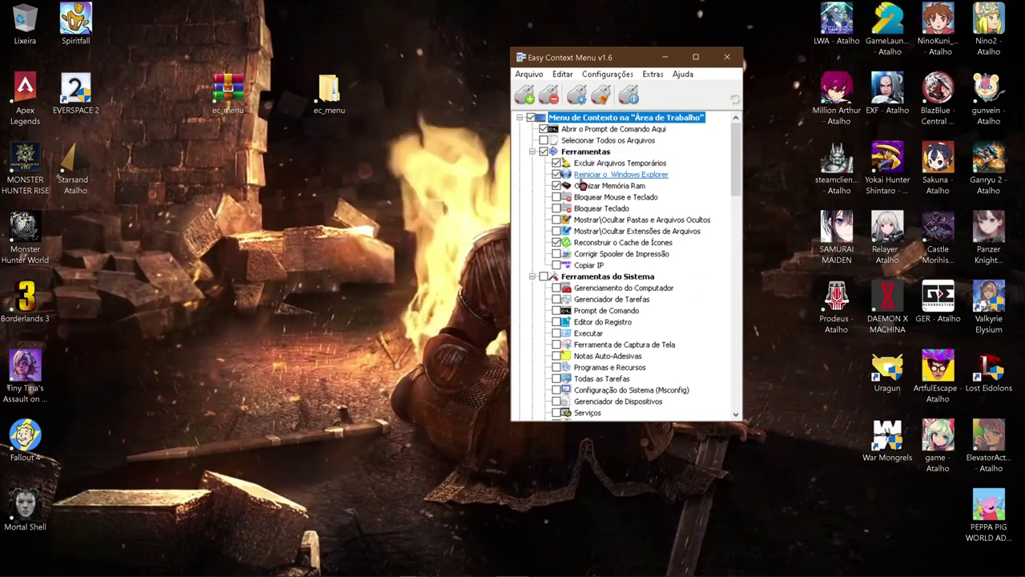
Step: Examine the Ferramentas and Opções de Desligamento submenus in the desktop's context menu
right_click(434, 225)
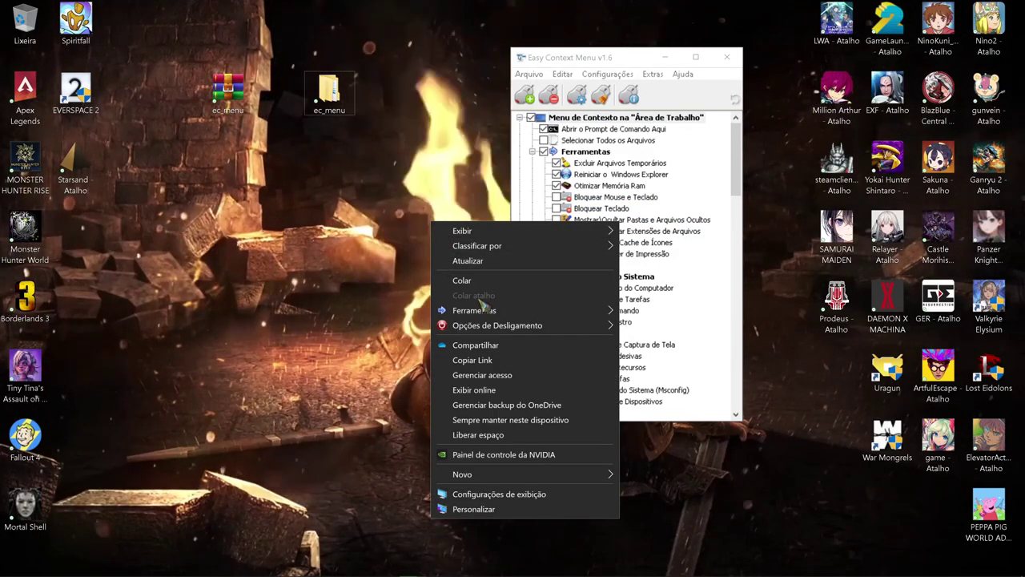
mouse_move(489, 313)
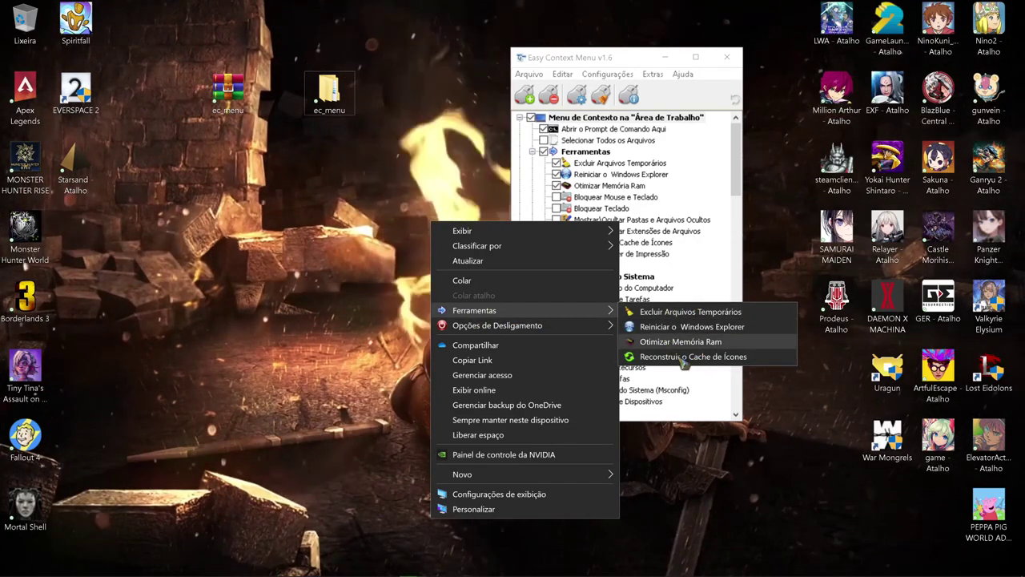
mouse_move(505, 331)
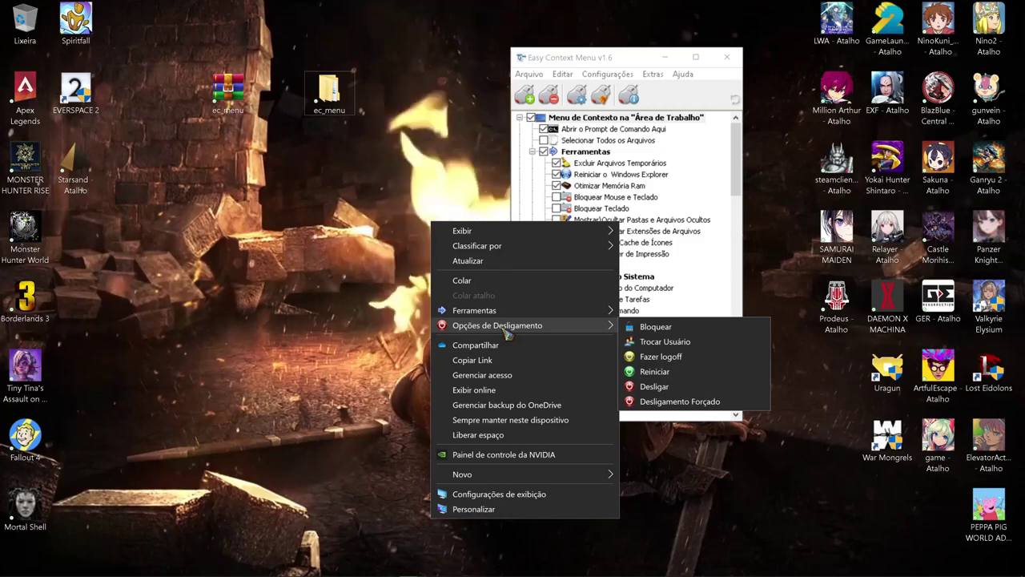
right_click(246, 212)
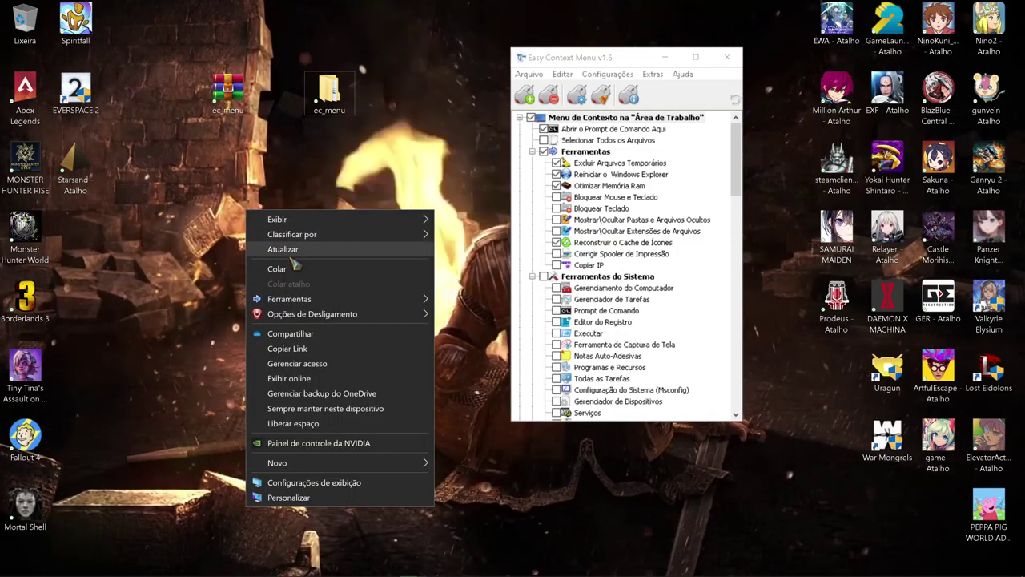
mouse_move(310, 317)
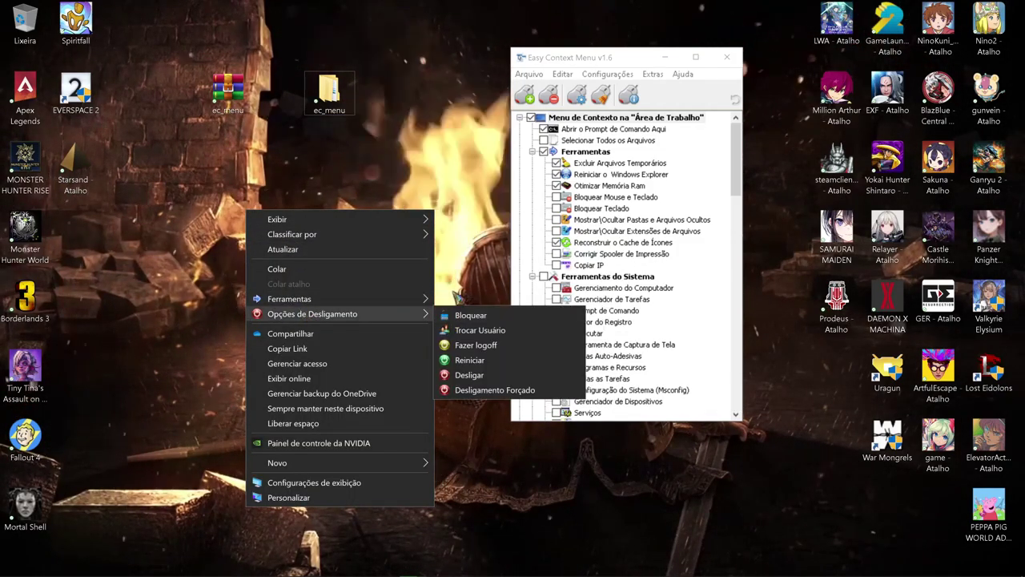
click(467, 246)
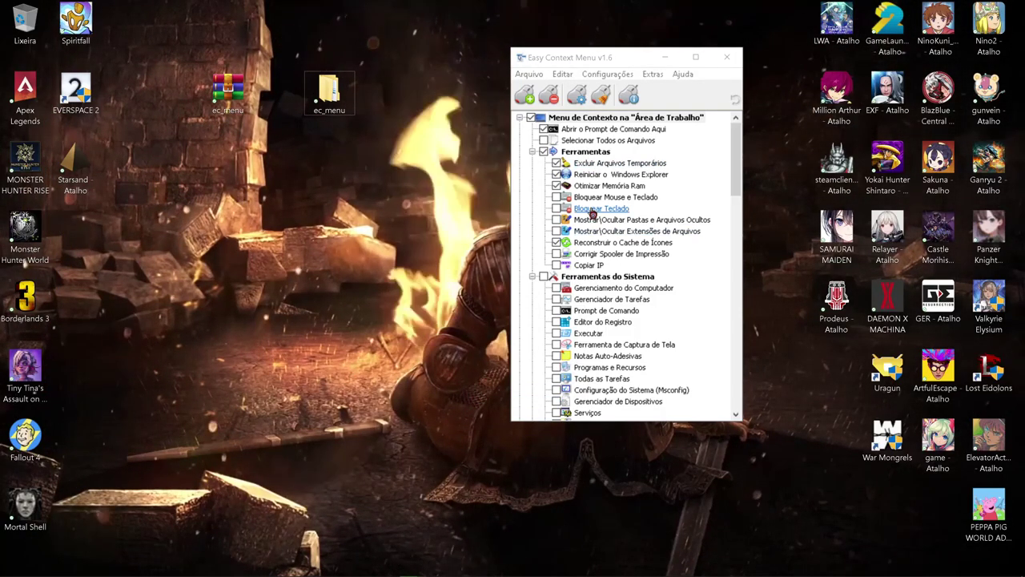
Step: Enable Prompt de Comando and Editor do Registro under Ferramentas do Sistema for the desktop context menu
scroll(590, 224, down, 4)
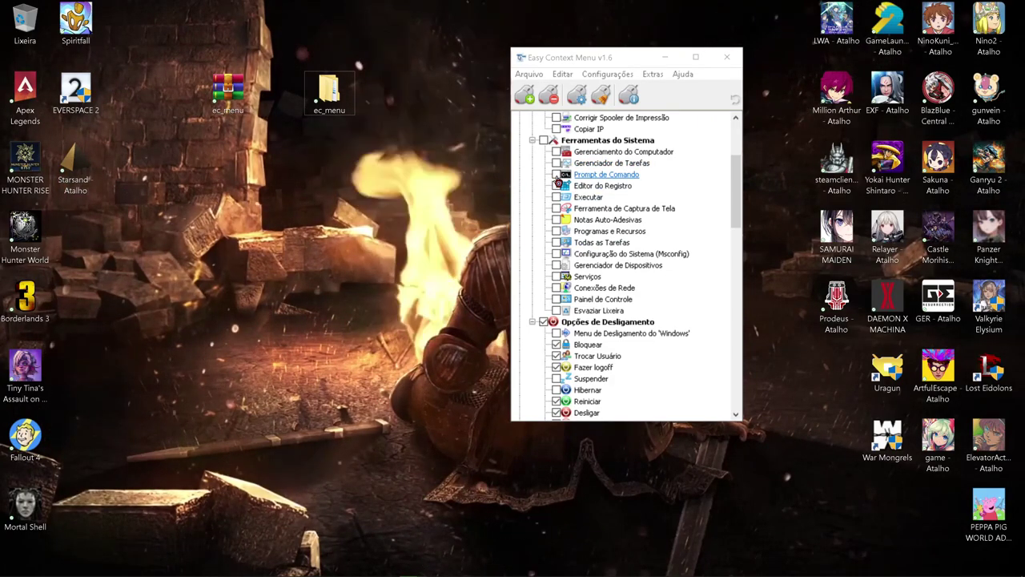
click(557, 175)
click(557, 185)
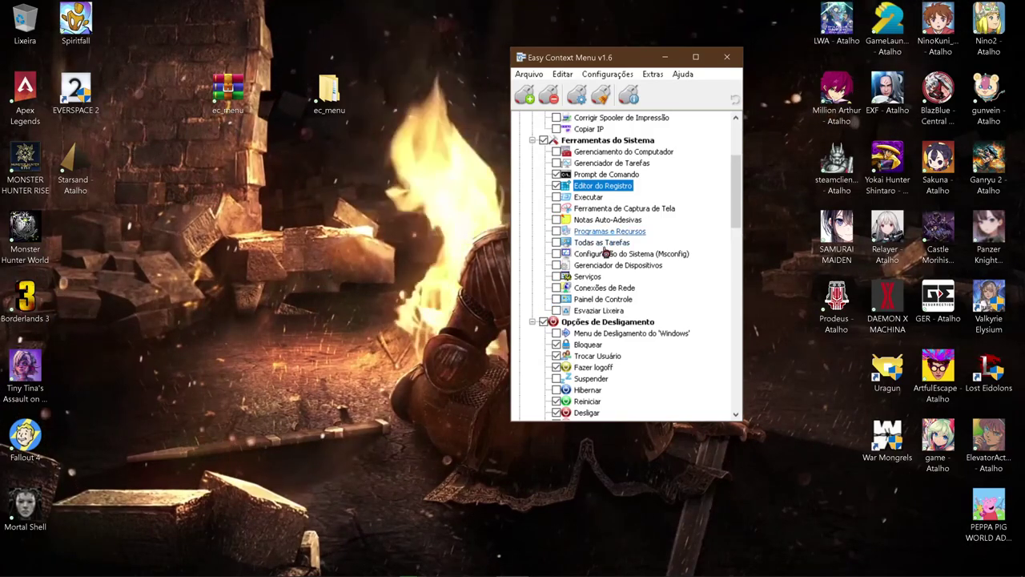
Step: Compare the Opções de Desligamento entries with the Desligar ou sair options in the Windows Start button's context menu
scroll(604, 288, down, 2)
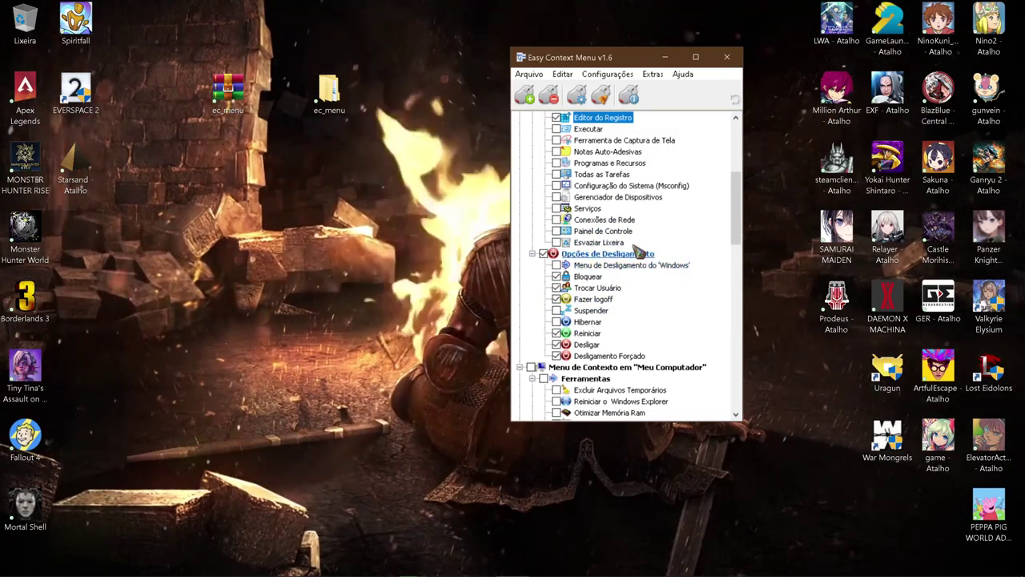
mouse_move(593, 575)
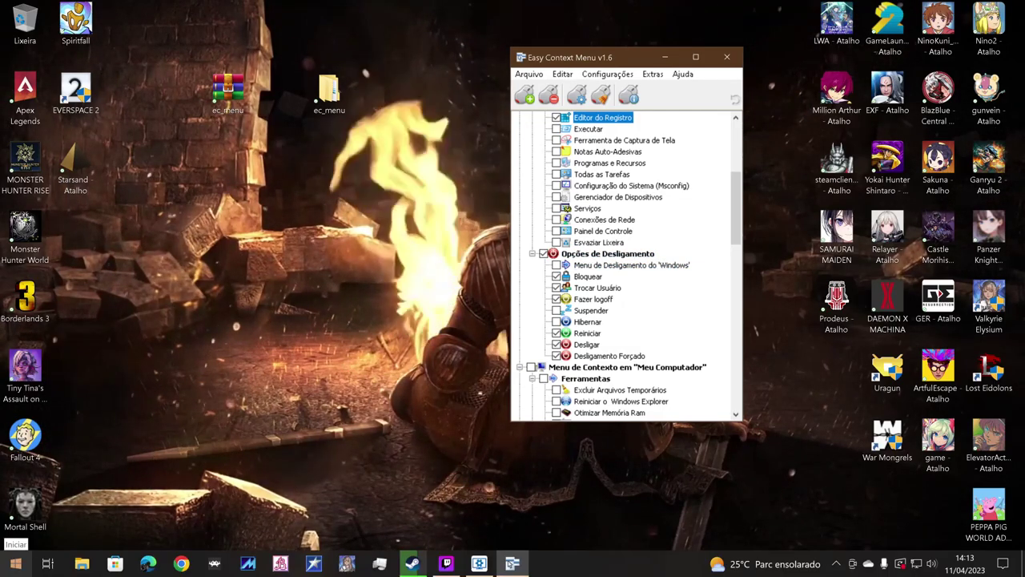
right_click(15, 563)
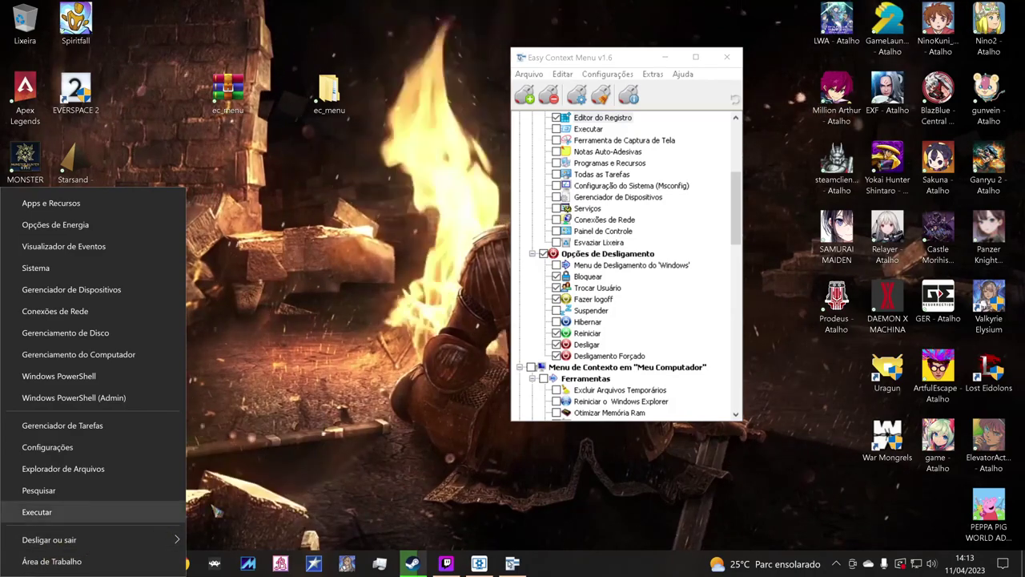
mouse_move(185, 540)
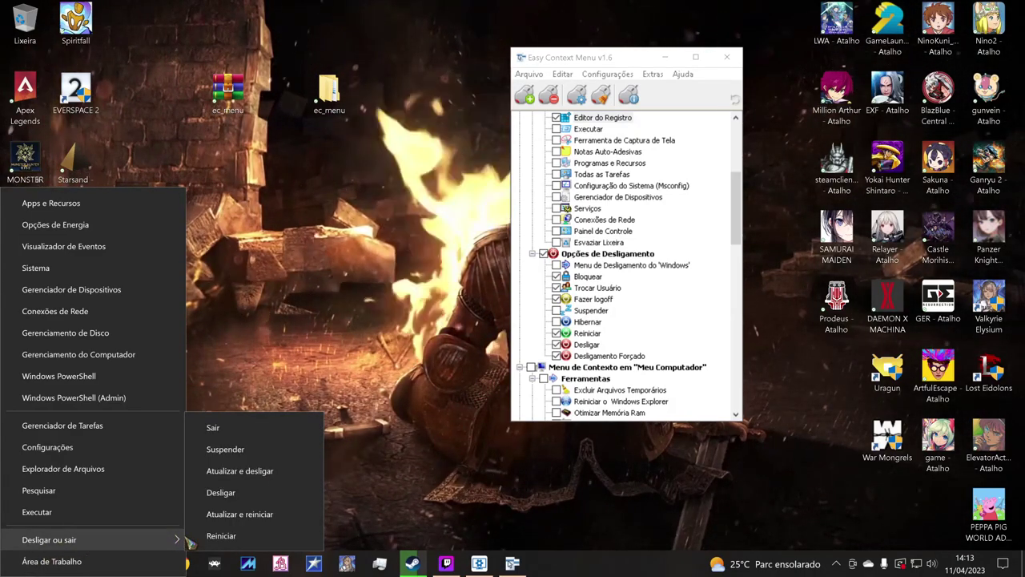
click(313, 289)
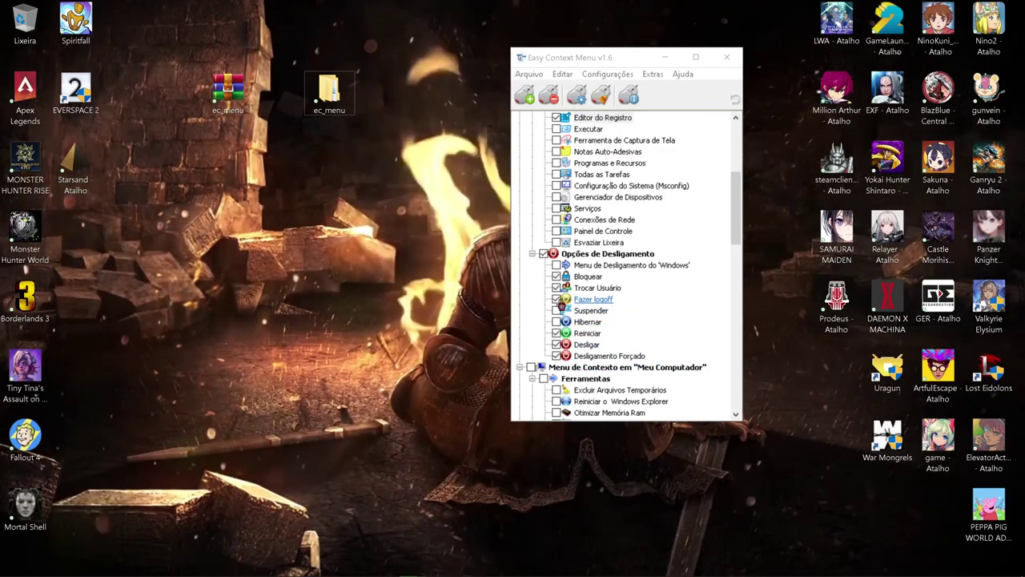
Step: Enable Limpeza de Disco and Desfragmentar under the context menu for Unidades de Disco
scroll(574, 238, down, 2)
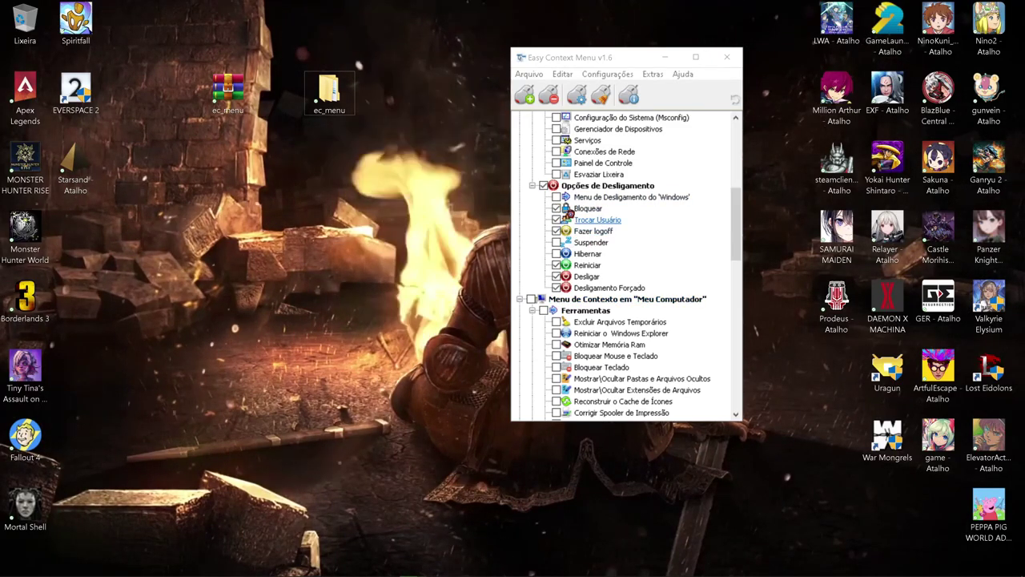
scroll(629, 238, down, 4)
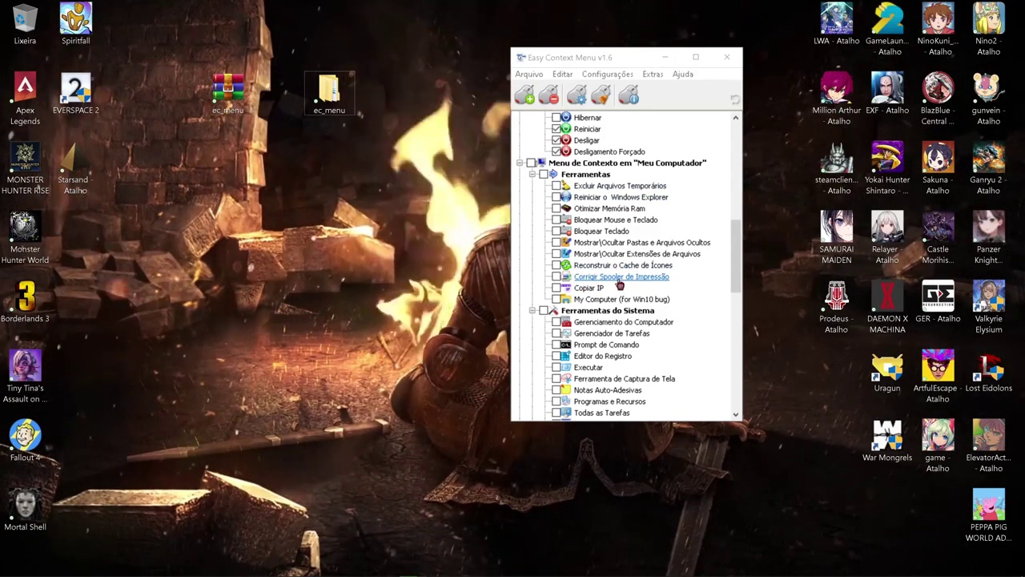
scroll(592, 303, down, 2)
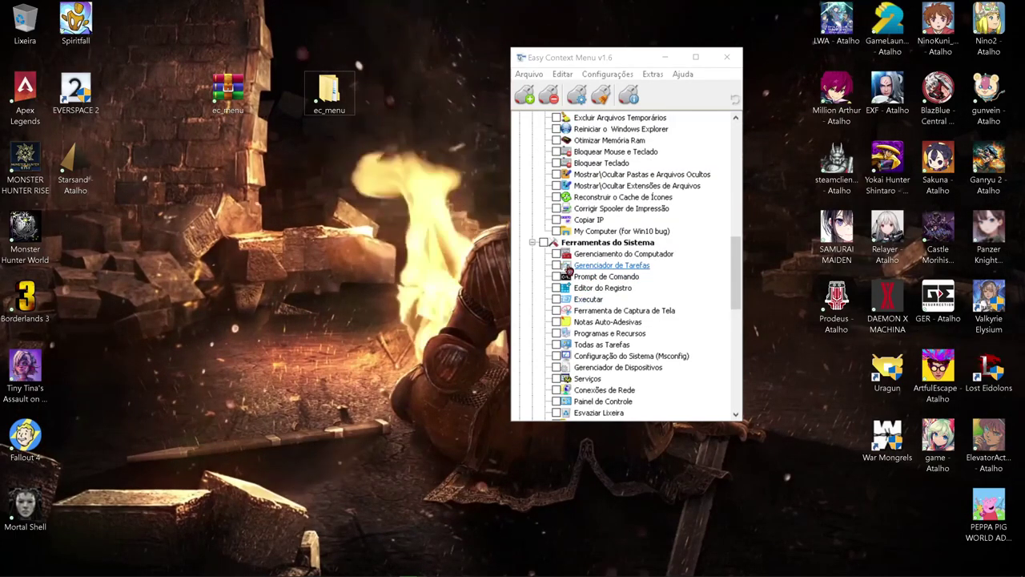
scroll(593, 344, down, 2)
scroll(592, 317, down, 4)
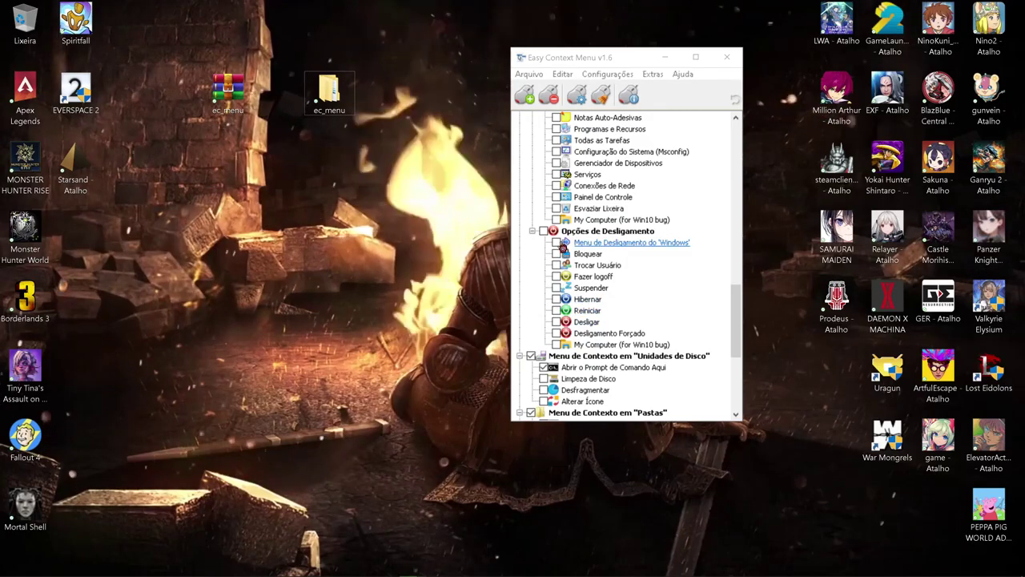
scroll(575, 328, down, 4)
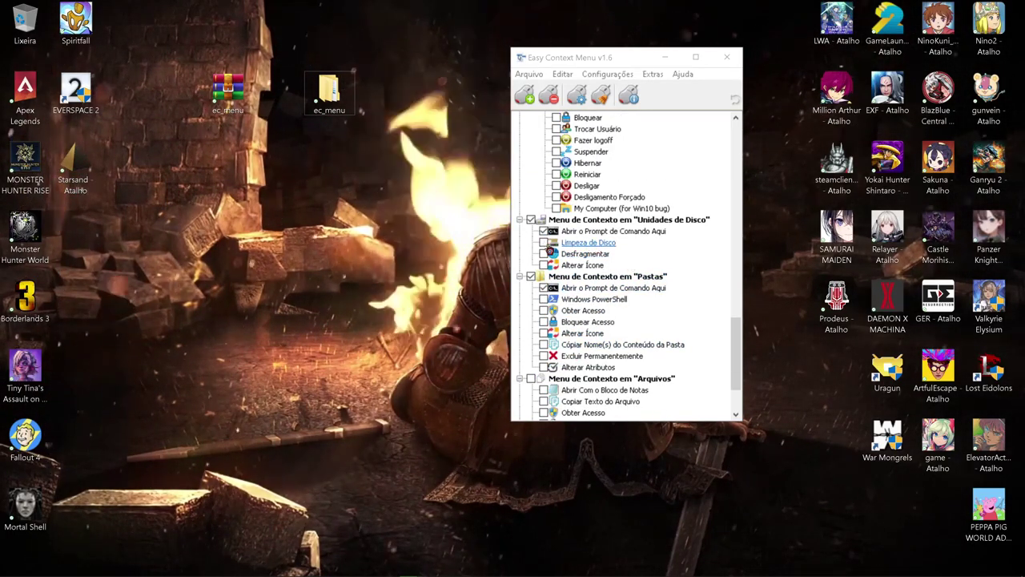
click(544, 243)
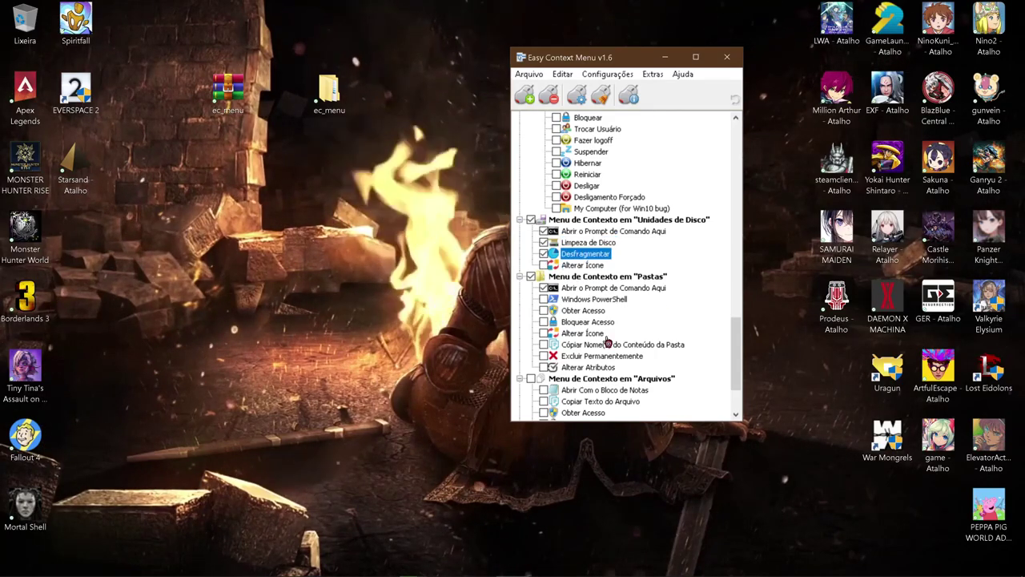
Step: Enable Abrir Com o Bloco de Notas under the context menu for Arquivos
scroll(541, 323, down, 2)
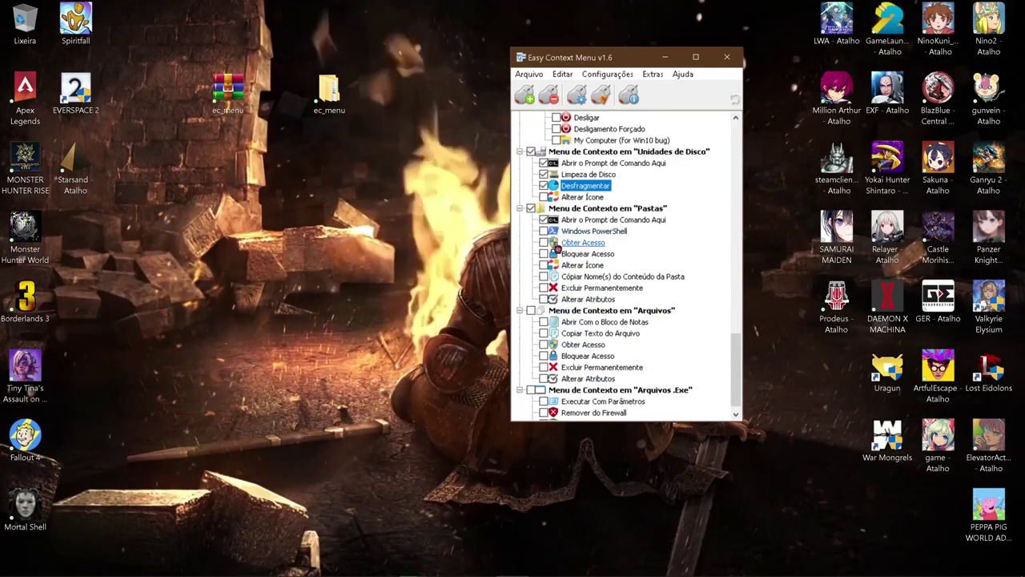
scroll(557, 355, down, 1)
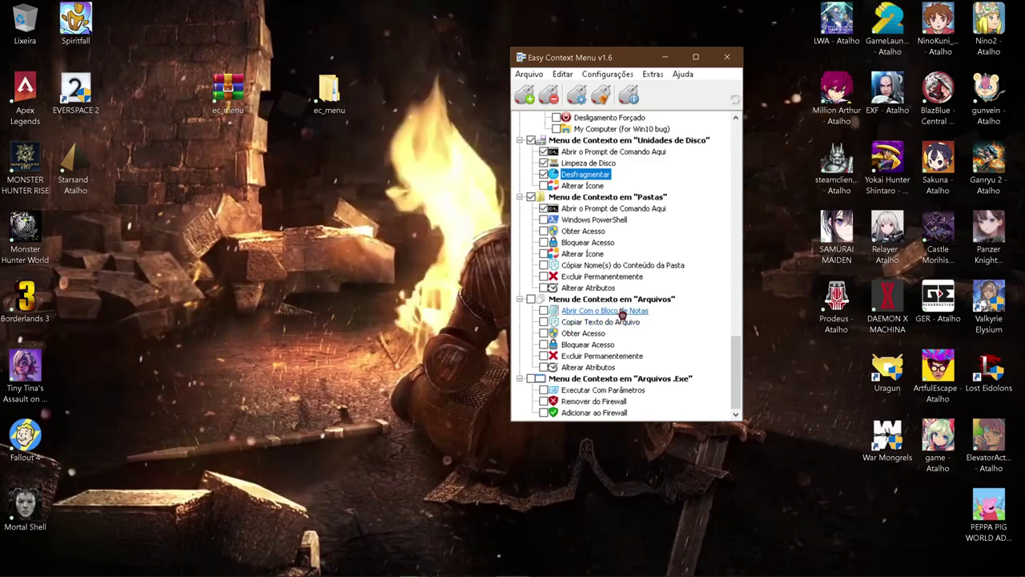
click(544, 309)
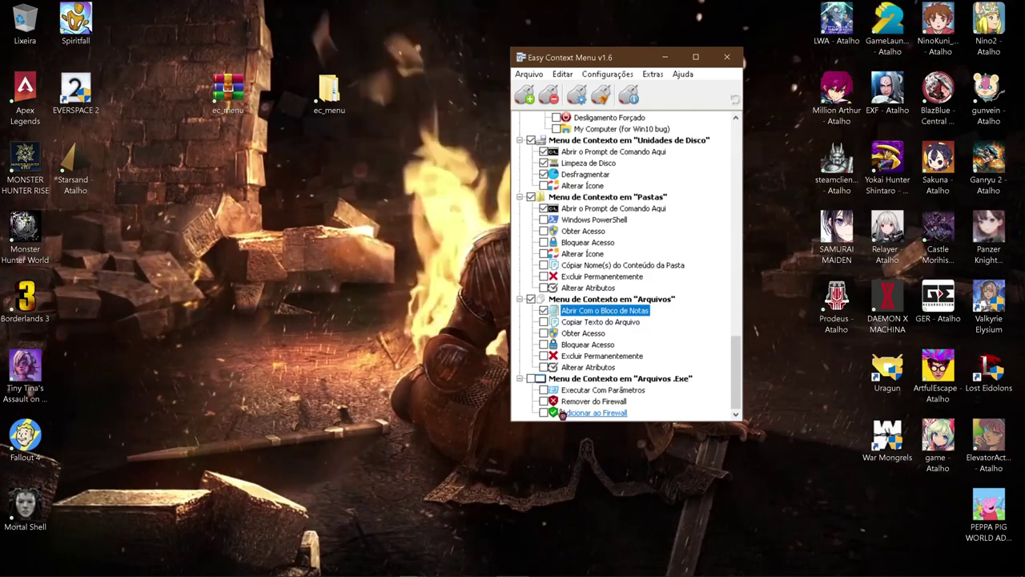
Step: Apply the selected entries to the Windows context menus and close Easy Context Menu
scroll(560, 264, up, 5)
scroll(557, 256, up, 8)
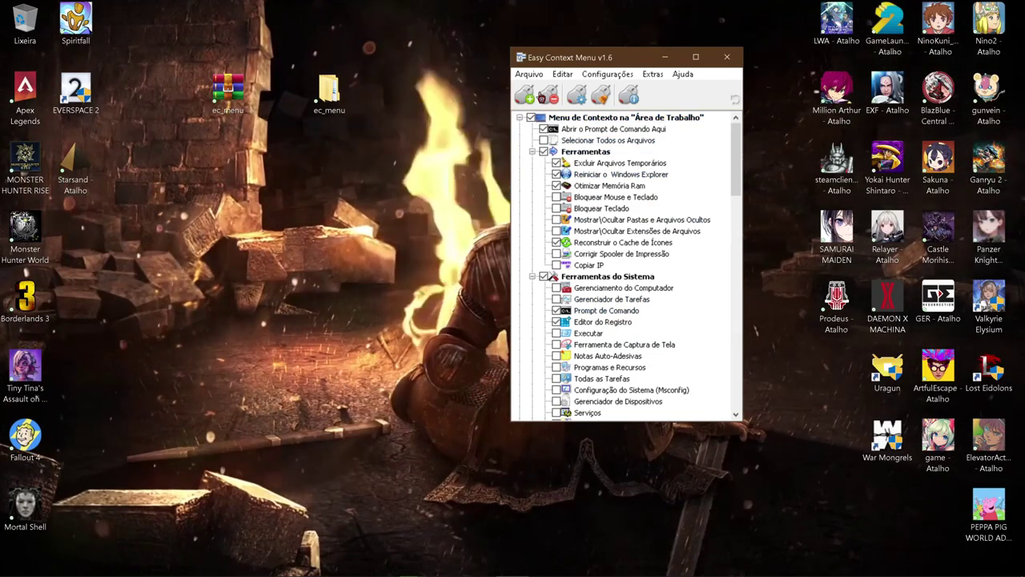
click(527, 98)
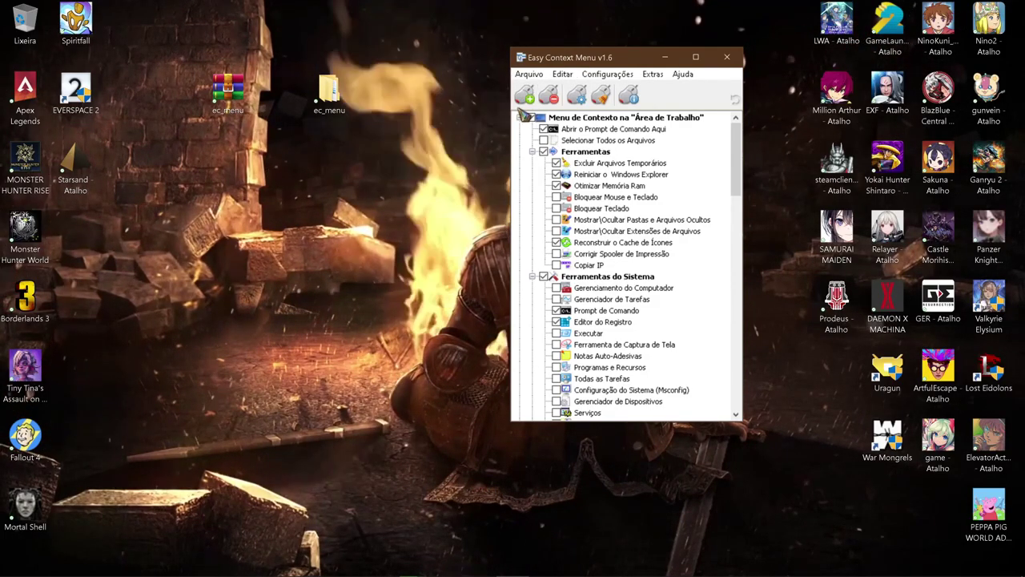
click(726, 58)
Step: Review the three added submenus in the desktop's context menu and run Excluir Arquivos Temporários from Ferramentas
right_click(586, 128)
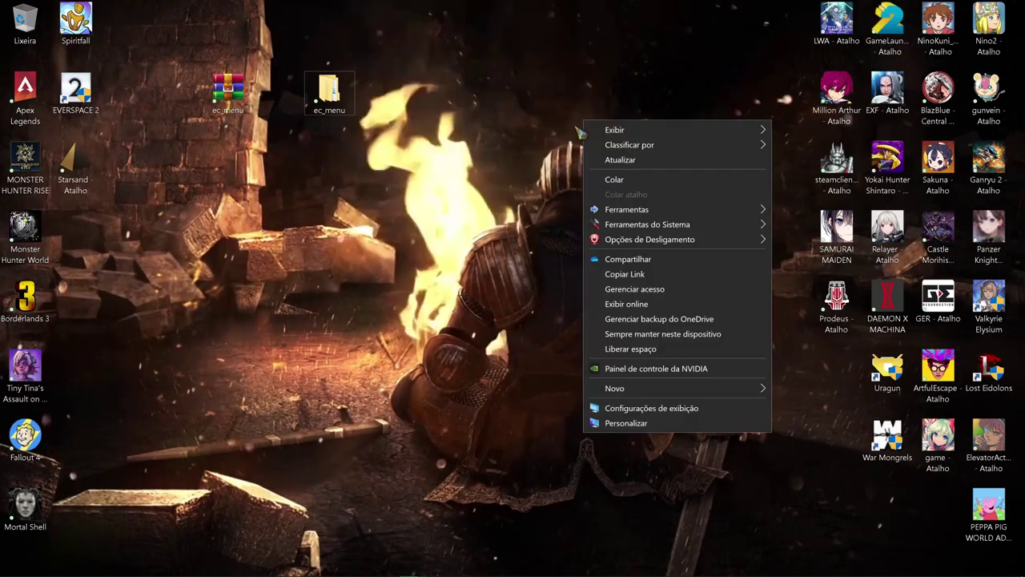
mouse_move(622, 226)
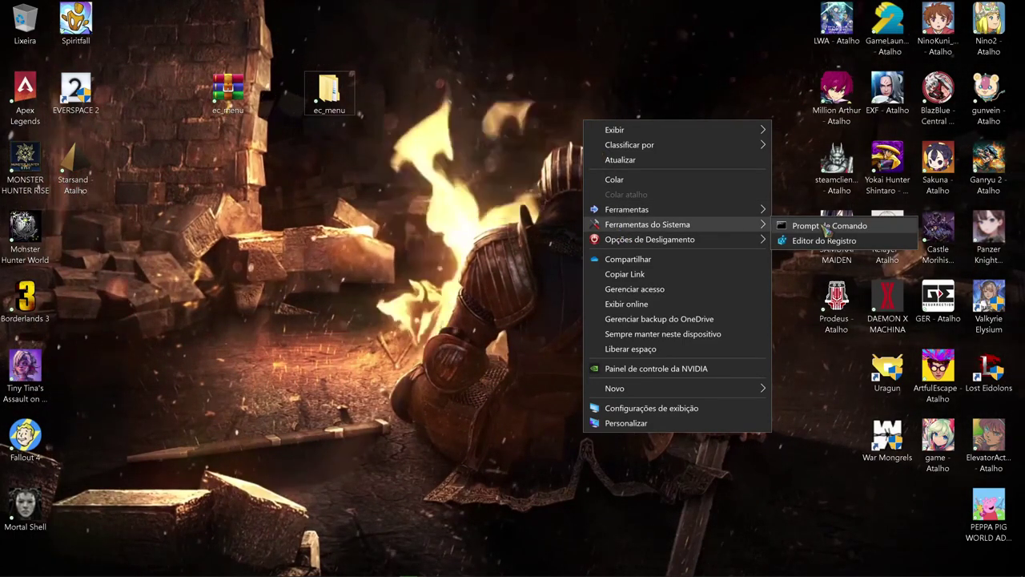
mouse_move(643, 211)
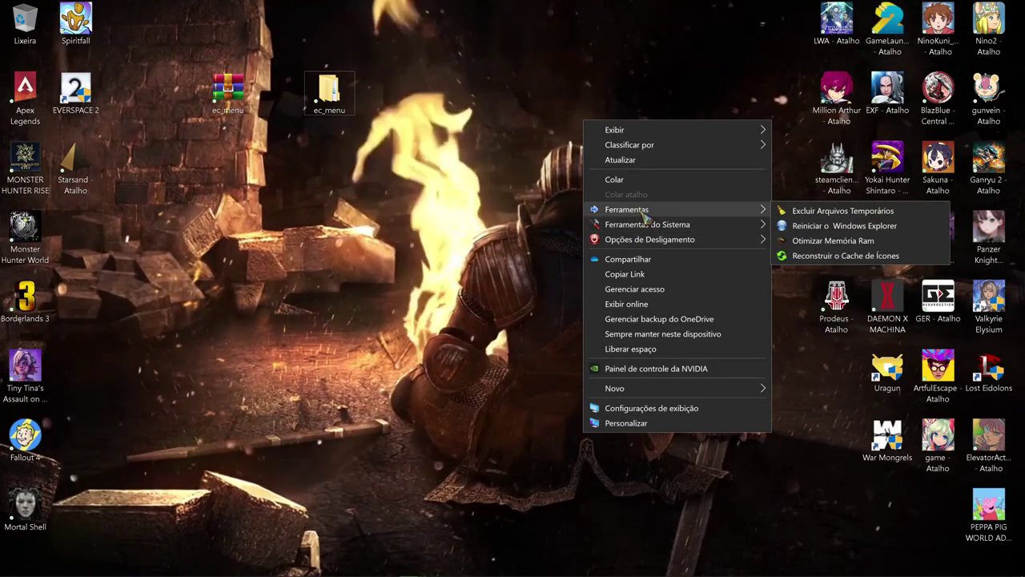
mouse_move(681, 240)
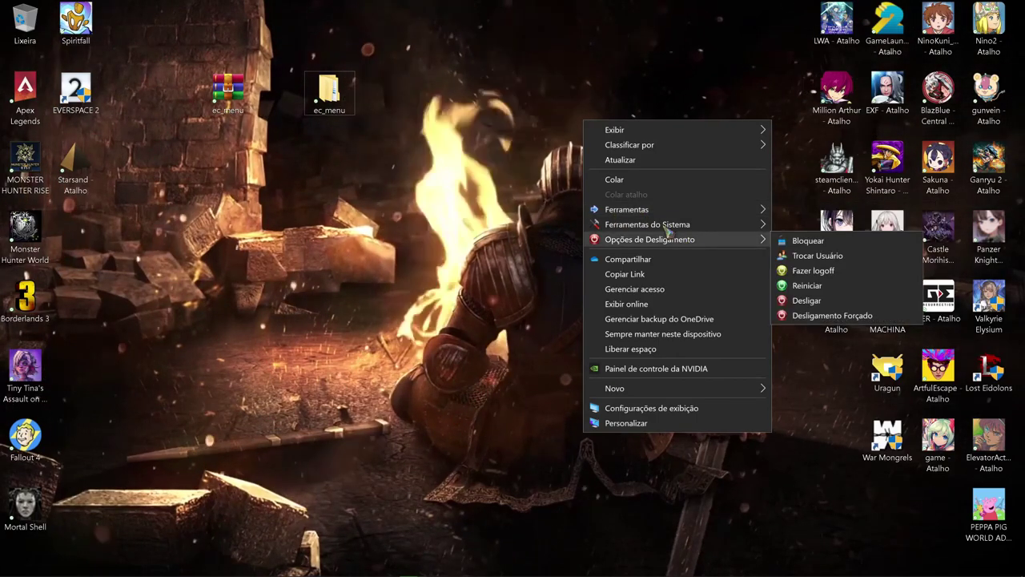
click(809, 209)
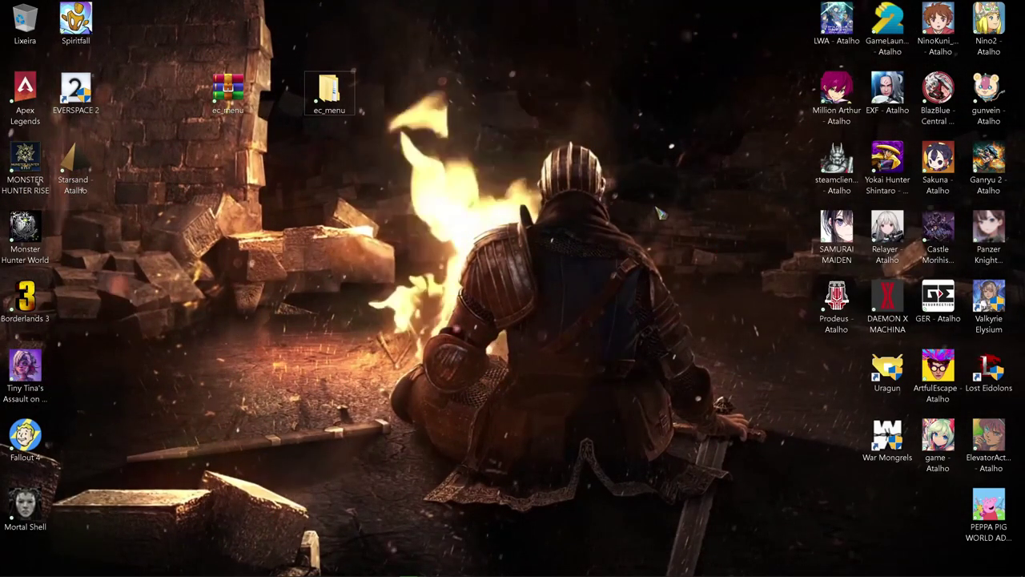
Step: Launch Prompt de Comando from Ferramentas do Sistema in the desktop's context menu, reposition its window and close it
right_click(582, 212)
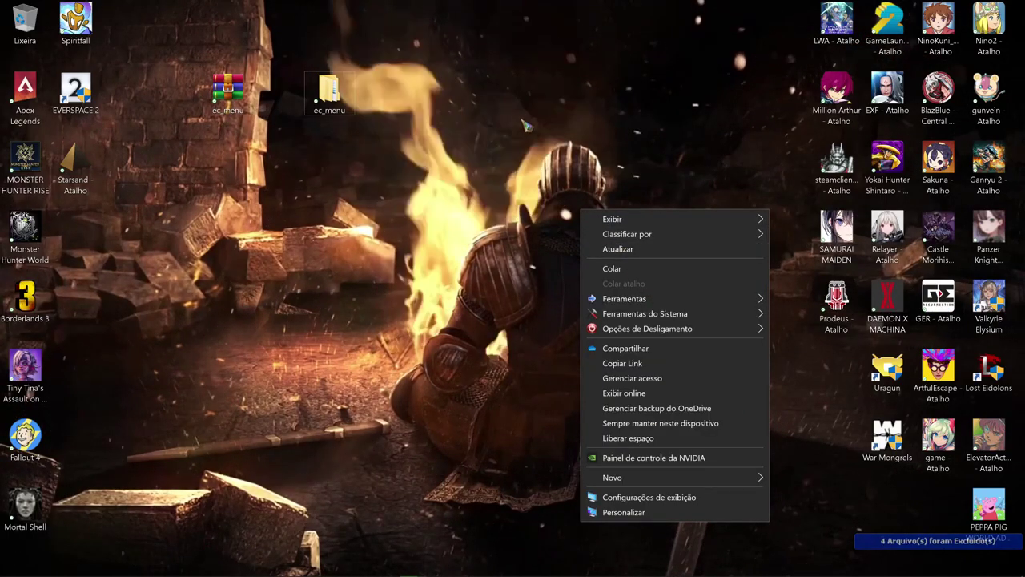
mouse_move(680, 313)
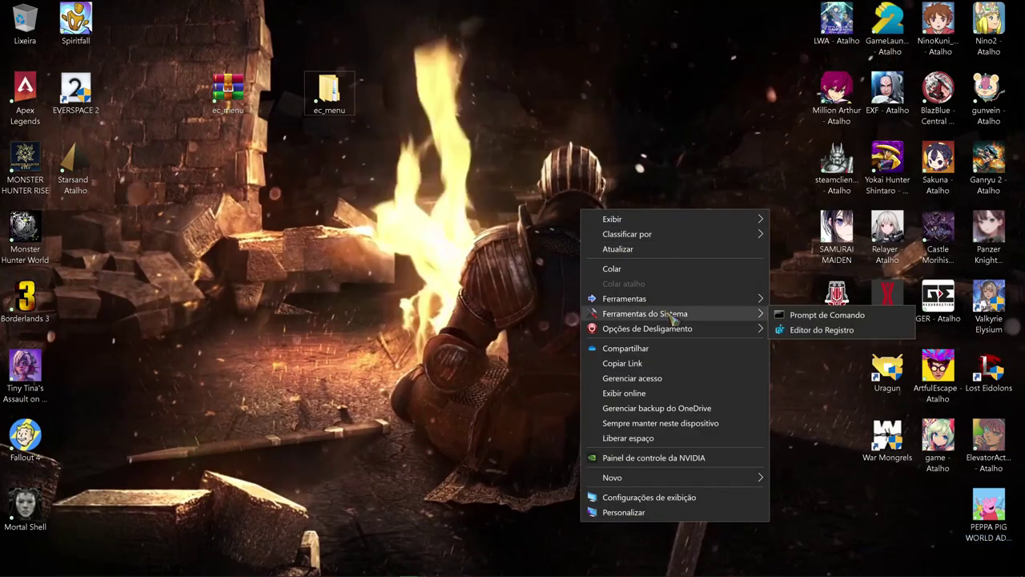
click(781, 316)
drag(344, 46, 429, 48)
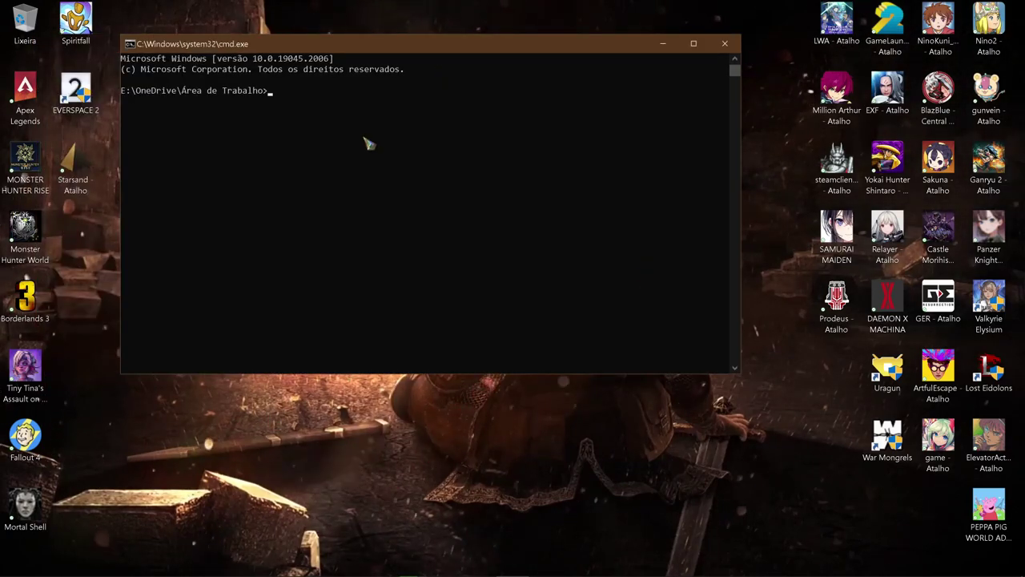
click(391, 389)
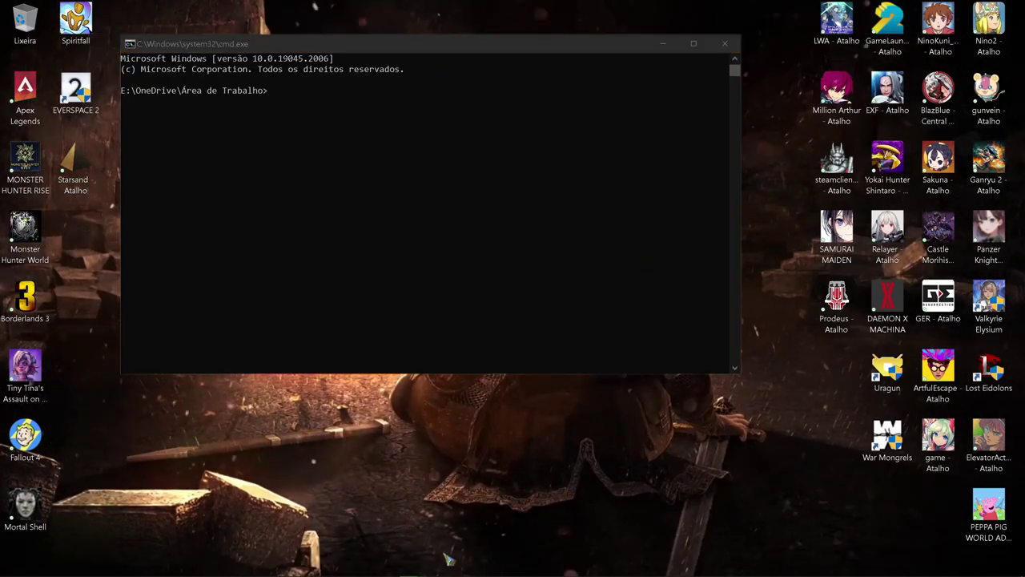
mouse_move(24, 569)
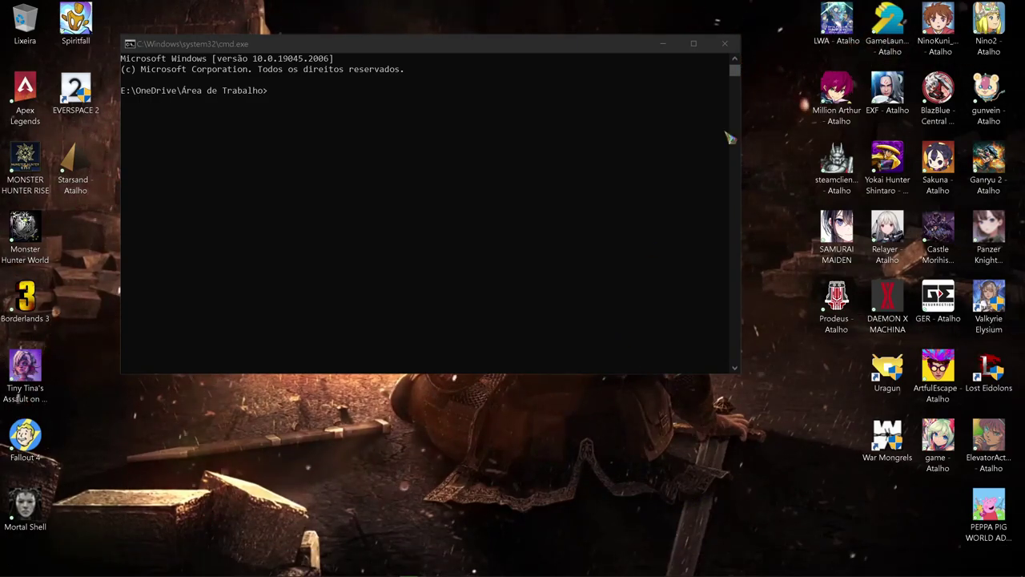
click(725, 43)
right_click(473, 126)
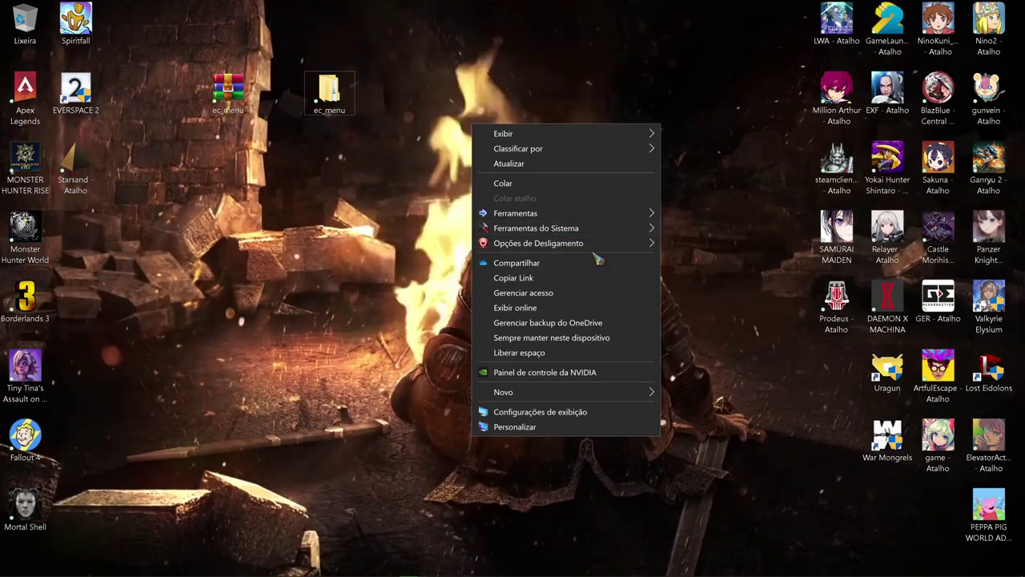
click(327, 235)
right_click(512, 174)
mouse_move(544, 182)
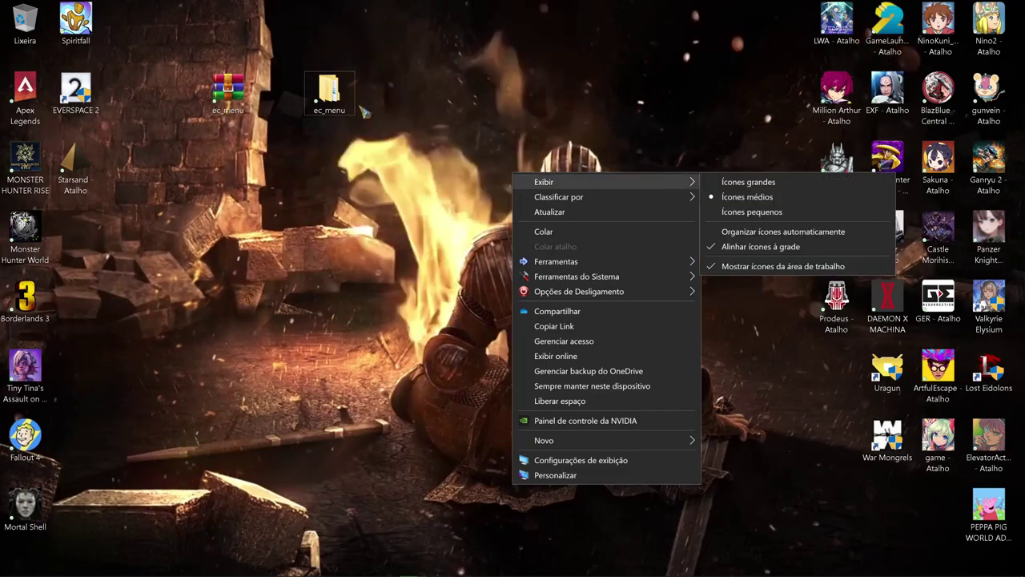
Step: Open the EcMenu_v1.6 folder inside the desktop's ec_menu folder and run EcMenu_x64
click(329, 92)
double_click(329, 92)
double_click(400, 158)
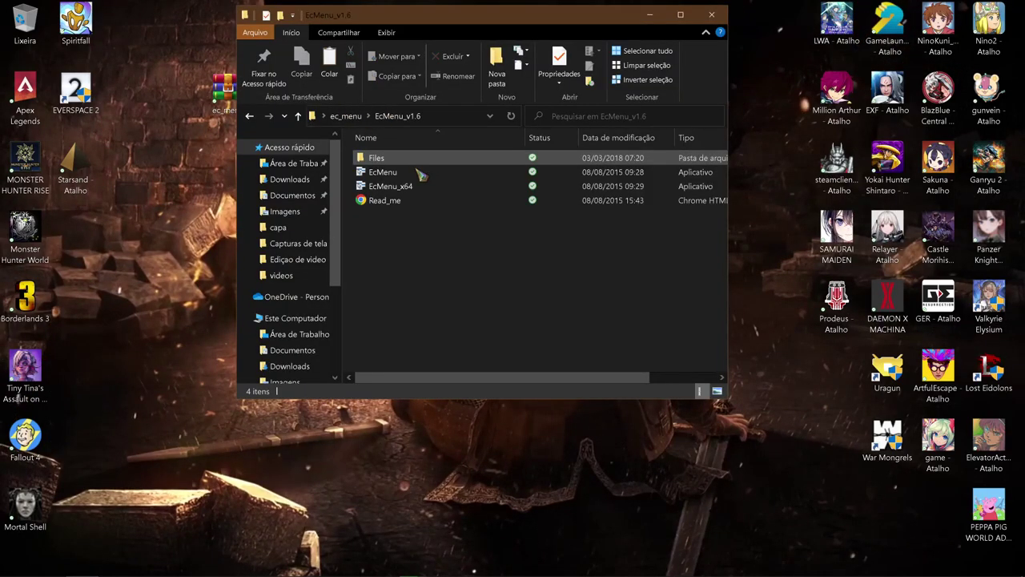
double_click(390, 187)
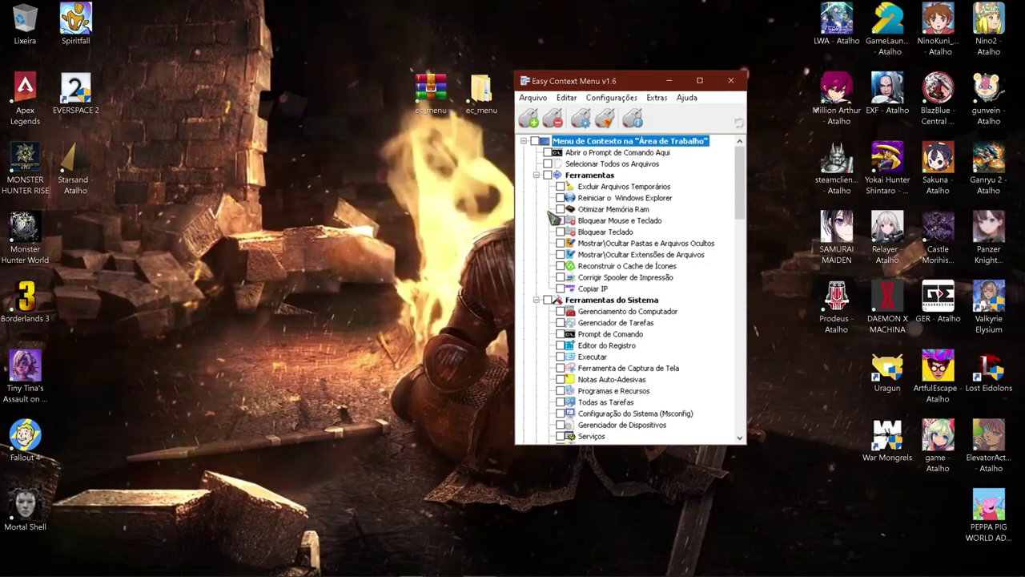
Step: Remove all Easy Context Menu entries from the Windows context menus
scroll(611, 249, down, 10)
scroll(611, 248, up, 8)
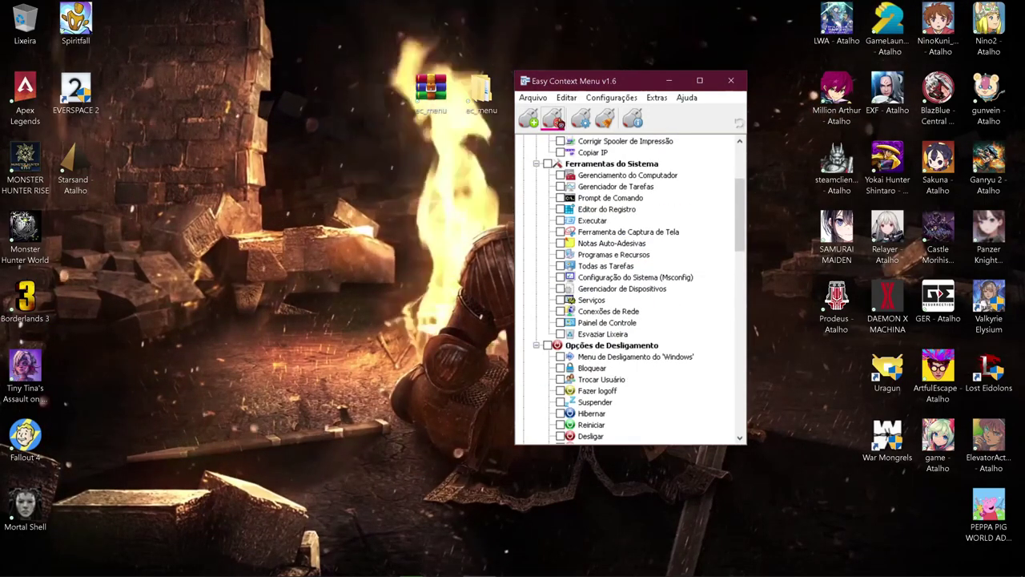
click(559, 120)
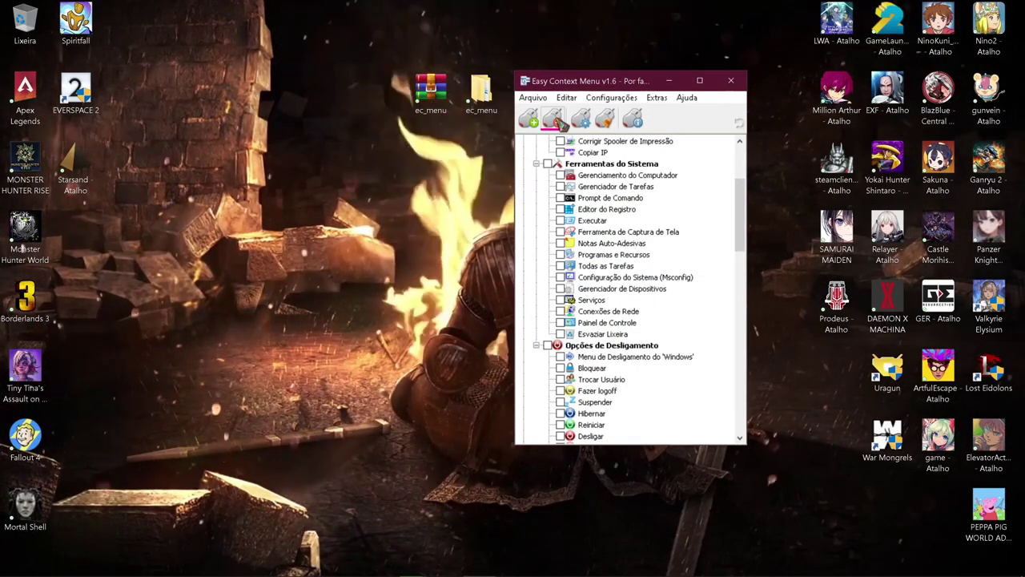
Step: Check the desktop's context menu for remaining Easy Context Menu entries and dismiss it
right_click(392, 195)
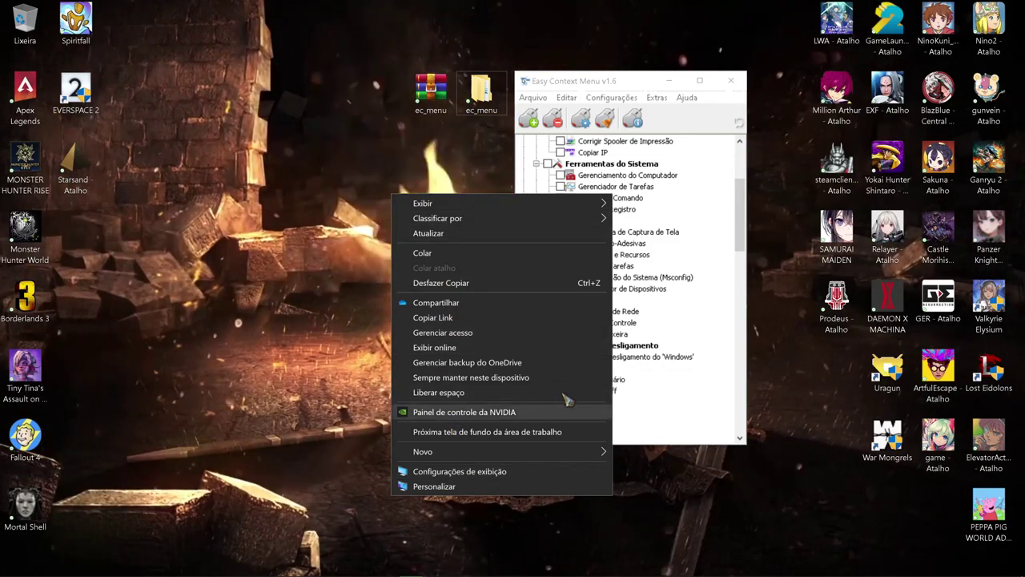
mouse_move(433, 203)
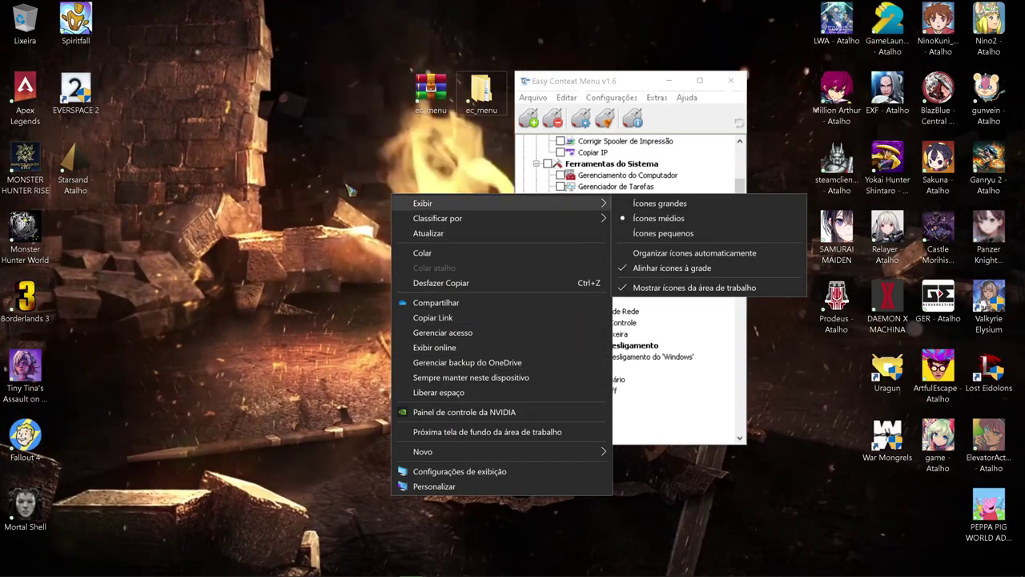
click(641, 218)
Step: Enable Excluir Arquivos Temporários, Reiniciar o Windows Explorer and Otimizar Memória Ram under Ferramentas for the desktop context menu
scroll(587, 203, up, 4)
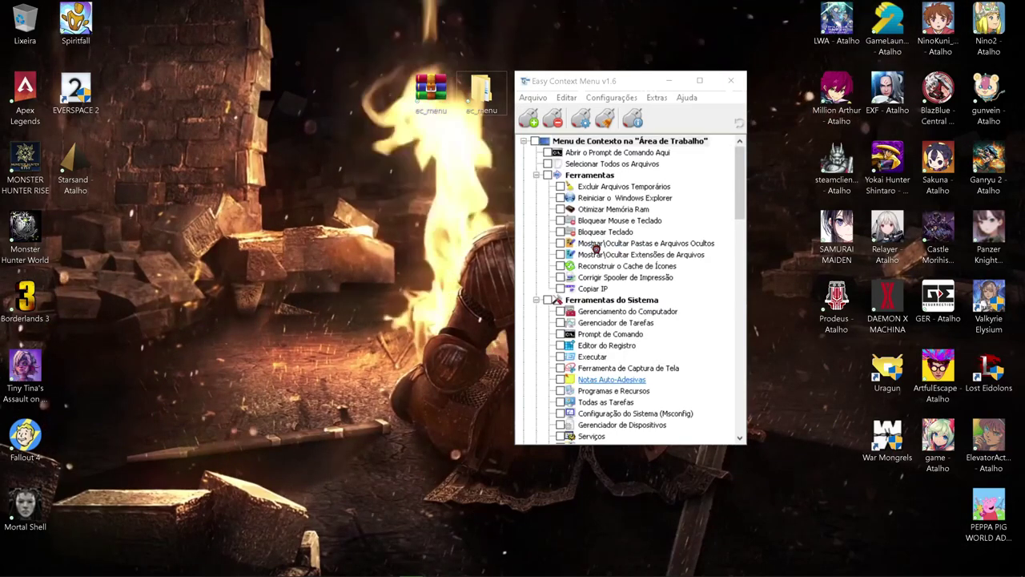
click(548, 175)
click(561, 187)
click(561, 198)
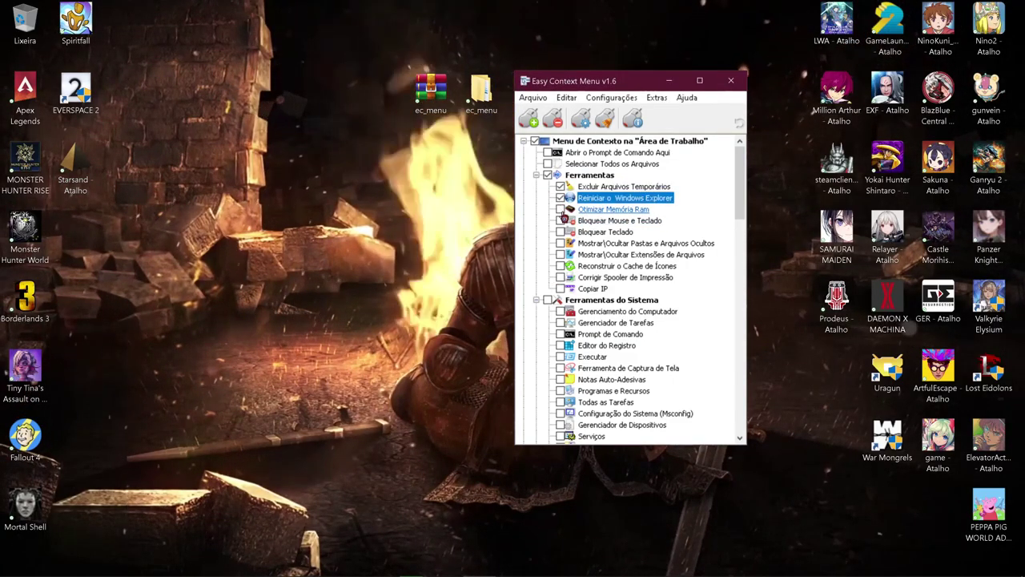
scroll(593, 232, down, 12)
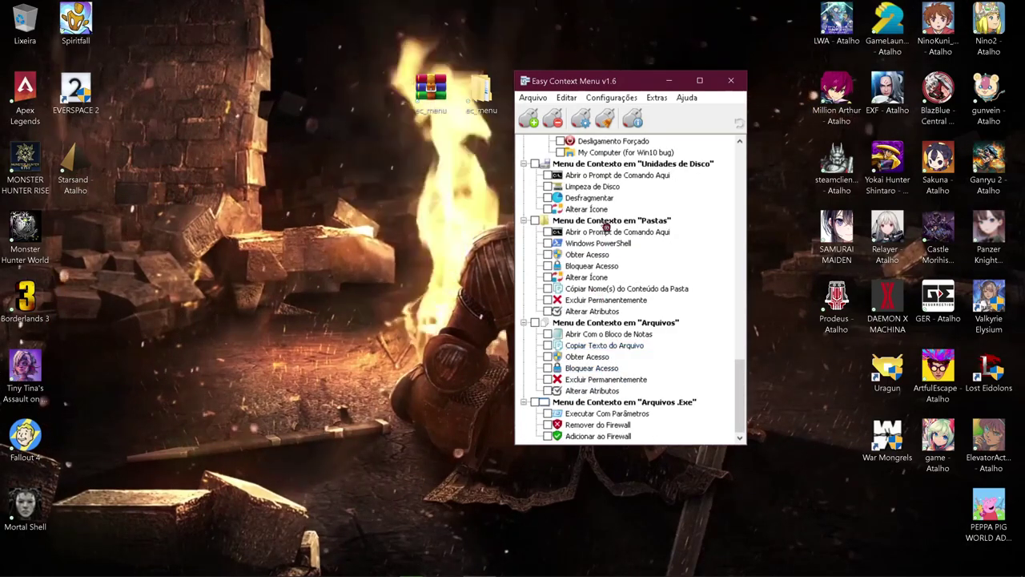
scroll(601, 238, up, 12)
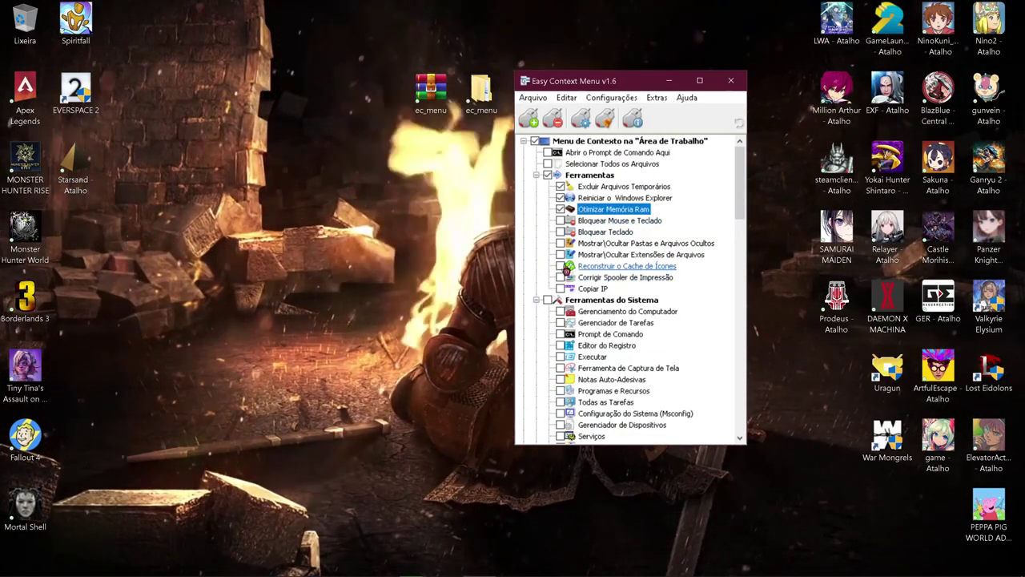
Step: Enable Reconstruir o Cache de Ícones and Mostrar\Ocultar Pastas e Arquivos Ocultos under Ferramentas for the desktop context menu
click(560, 265)
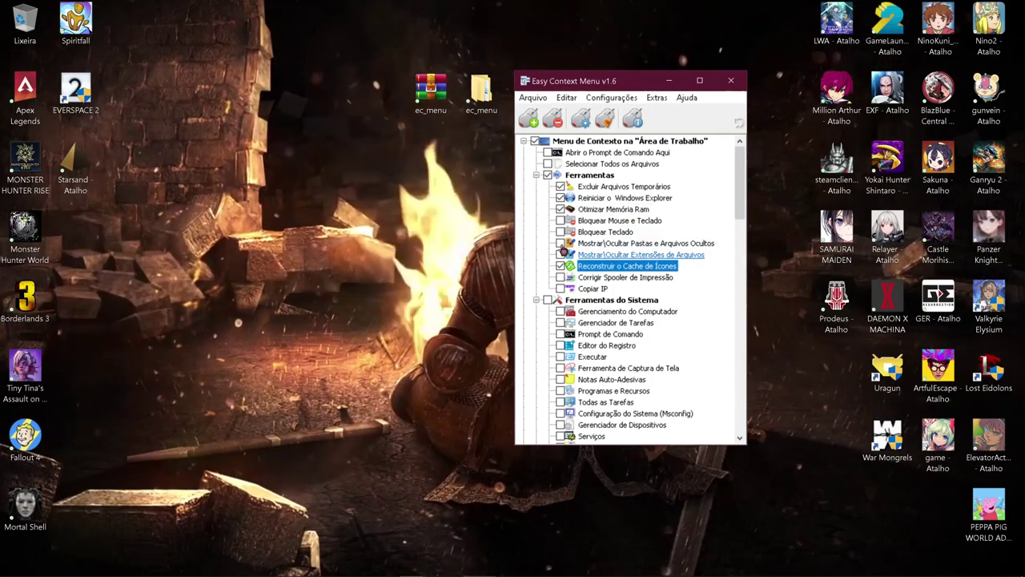
scroll(624, 248, down, 4)
scroll(625, 253, up, 4)
click(561, 244)
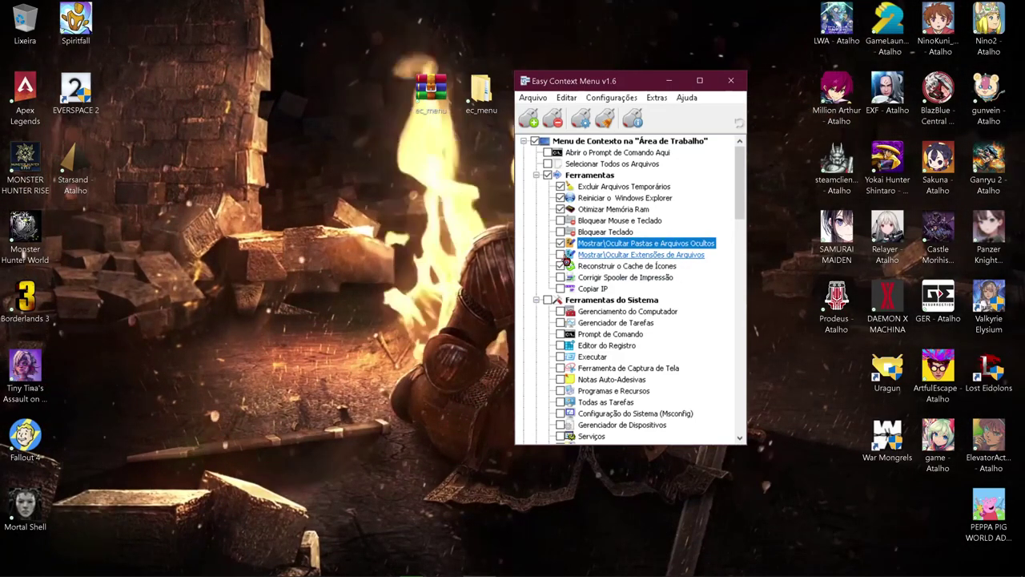
Step: Try to enable Desligamento Forçado under Opções de Desligamento for the desktop context menu
scroll(567, 328, down, 2)
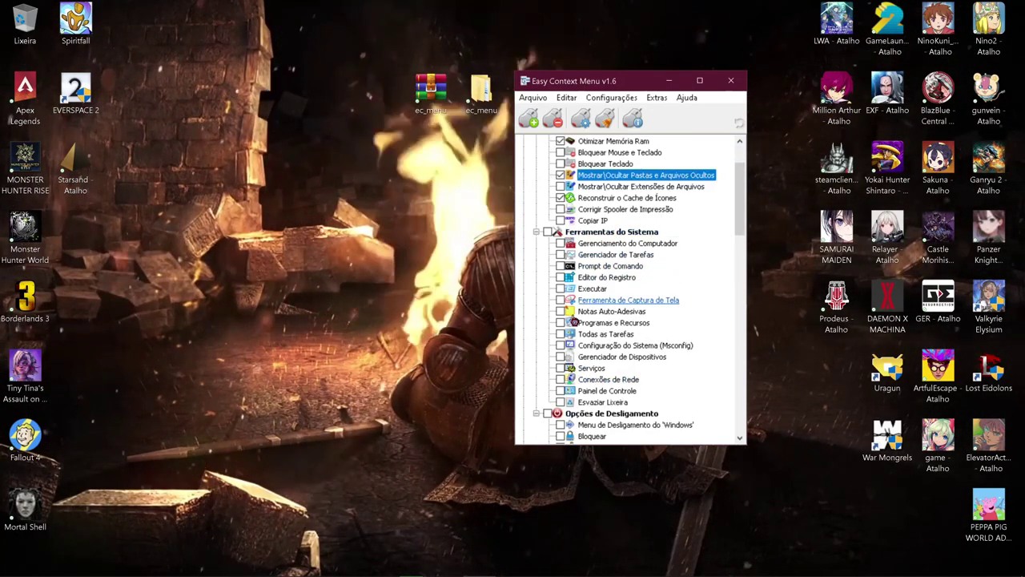
scroll(573, 247, down, 14)
scroll(563, 309, up, 6)
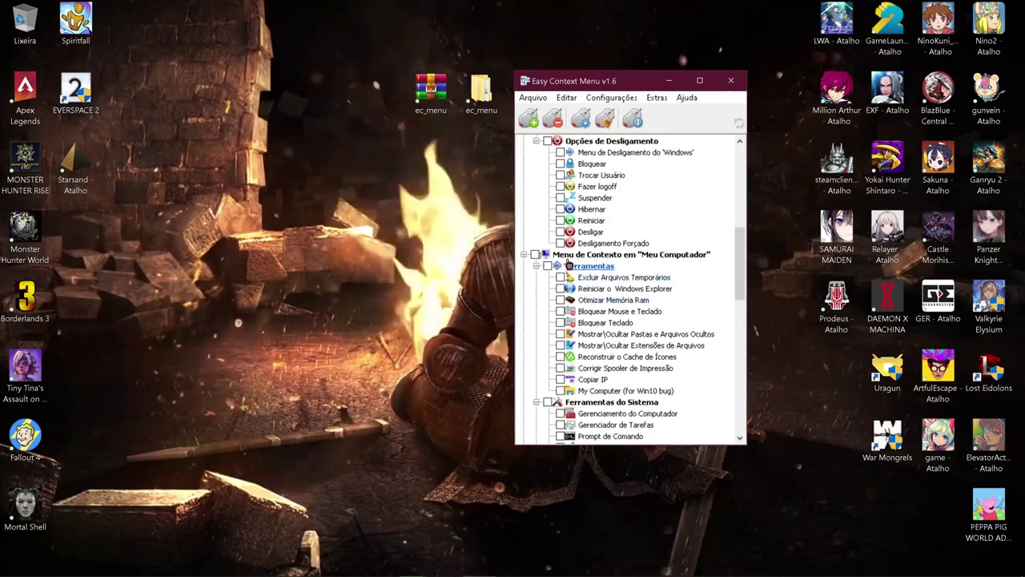
click(560, 243)
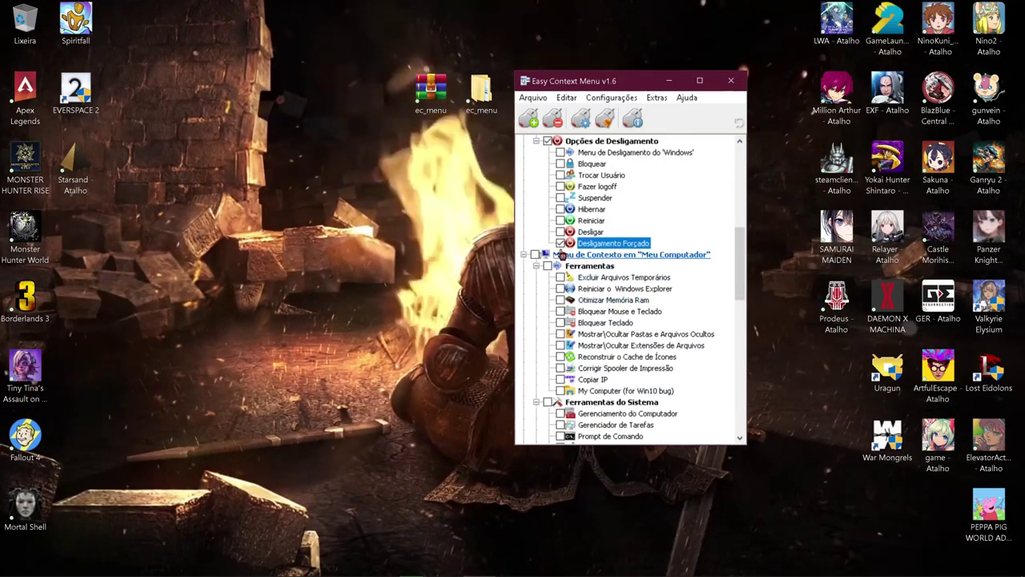
Step: Check the Ferramentas submenu in the desktop's context menu and dismiss it
right_click(415, 213)
mouse_move(525, 314)
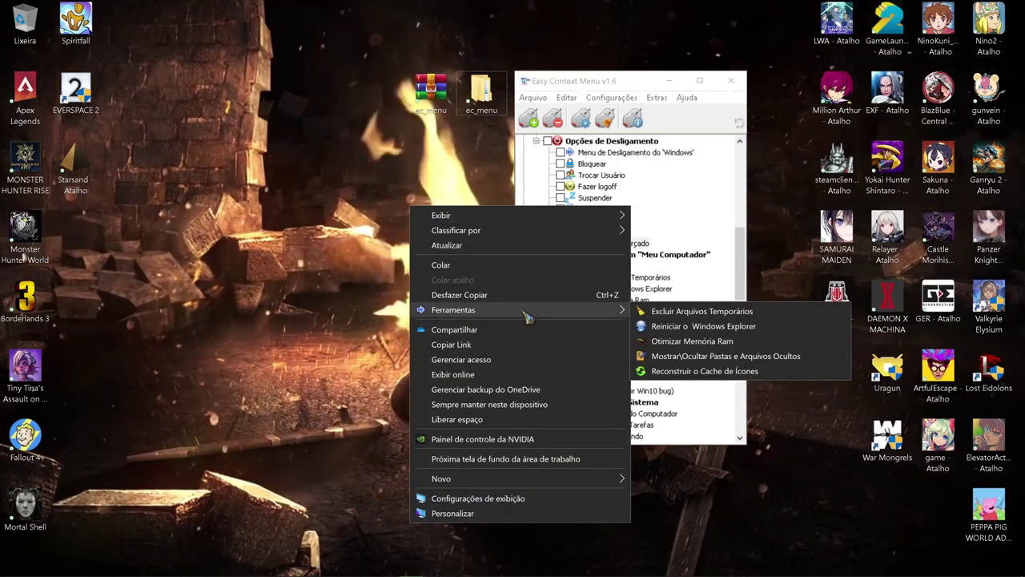
click(593, 169)
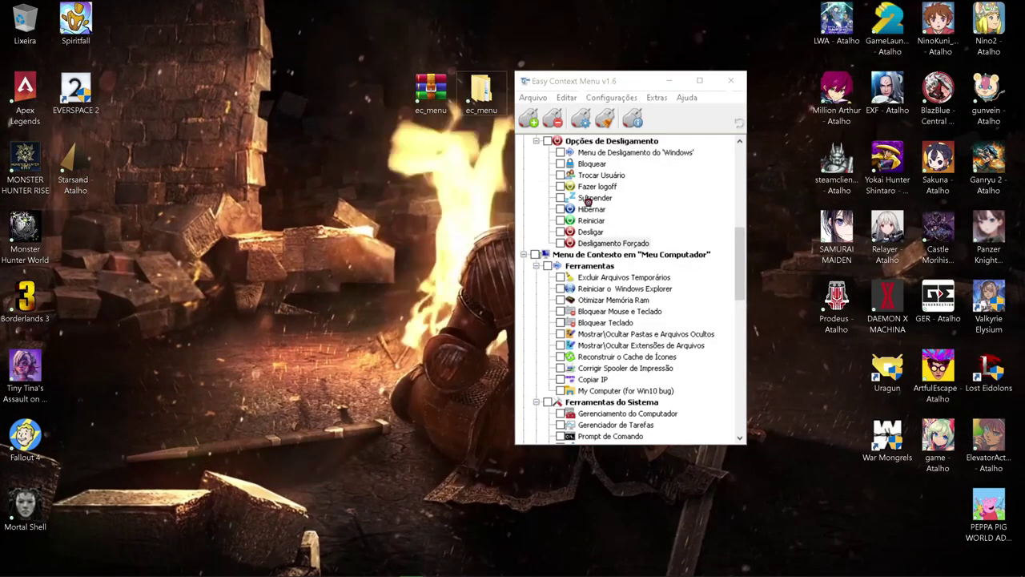
Step: Enable Desligar, Desligamento Forçado, Reiniciar, Fazer logoff and Bloquear under Opções de Desligamento for the desktop context menu
click(560, 231)
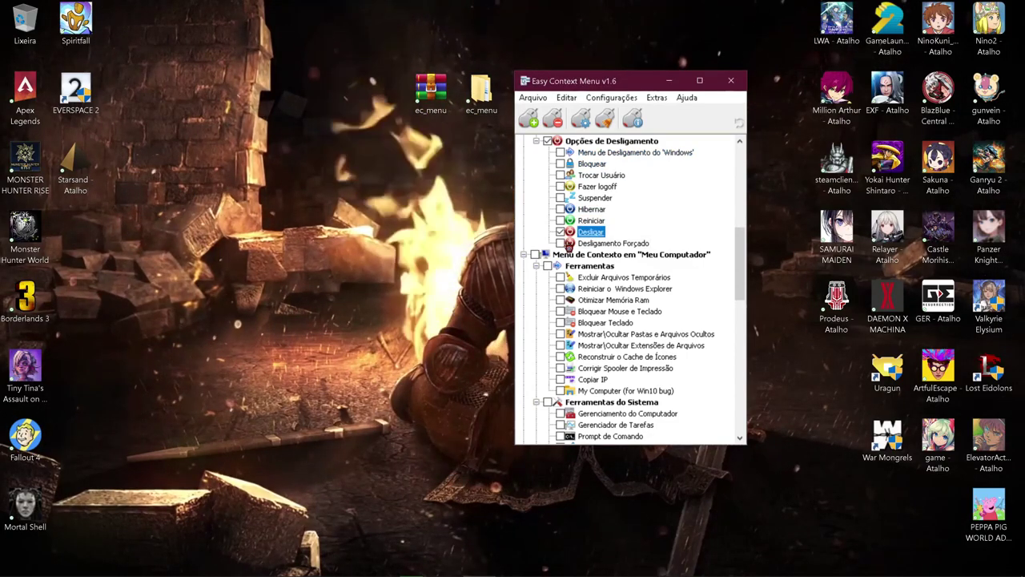
click(560, 243)
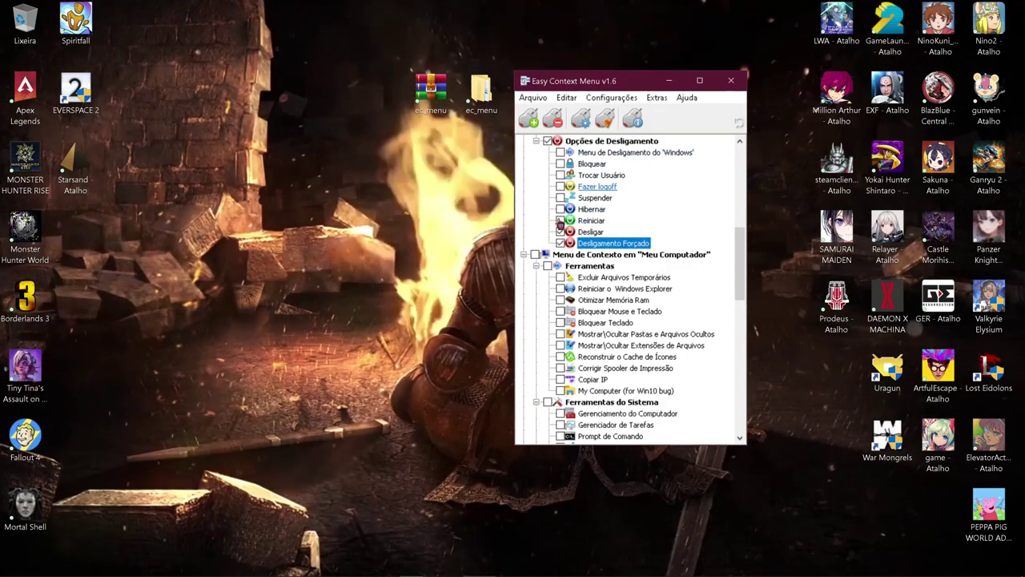
click(560, 220)
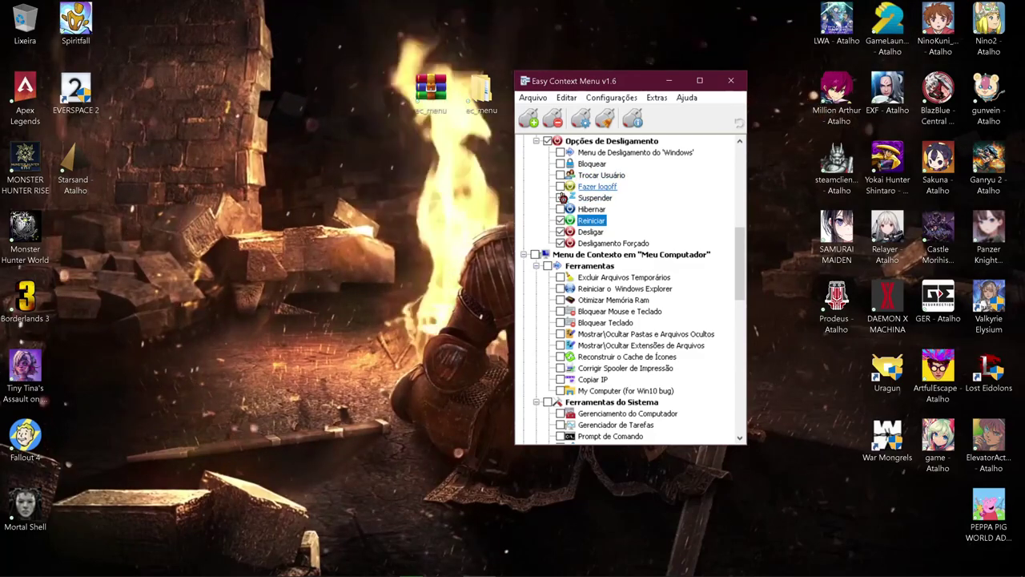
click(561, 186)
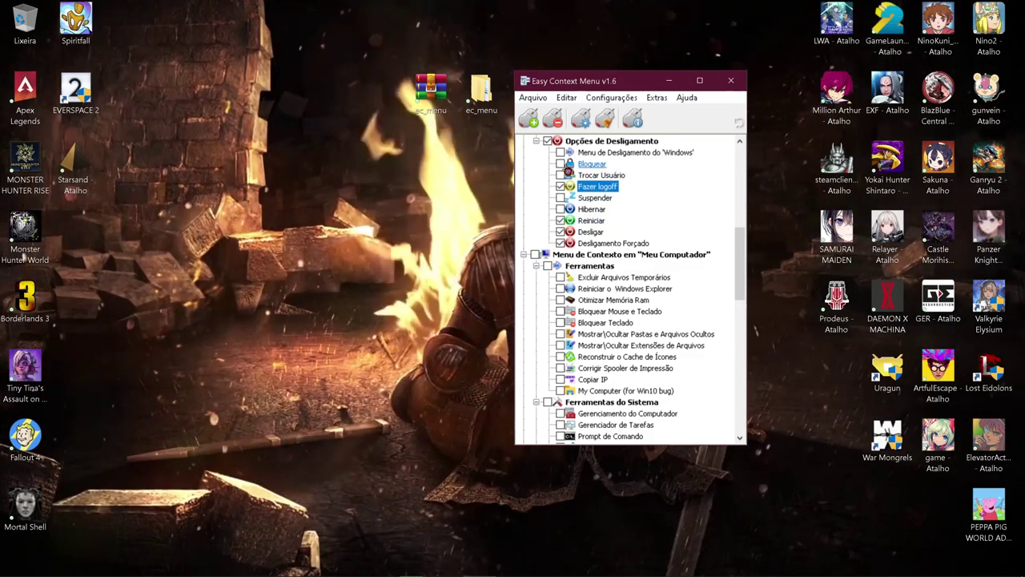
click(561, 163)
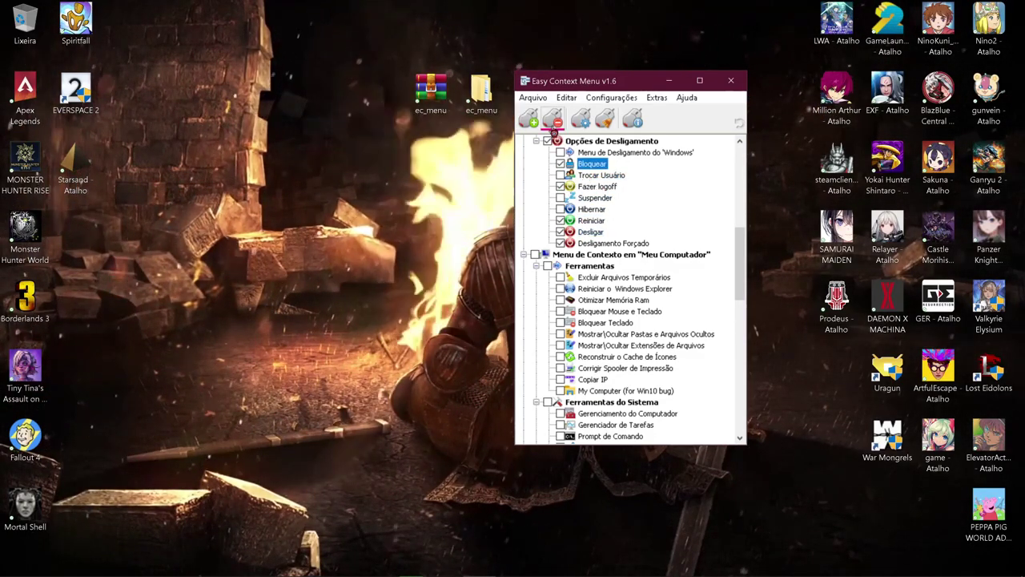
Step: Enable Alterar Ícone for the context menu of Pastas and Abrir Com o Bloco de Notas for that of Arquivos
scroll(617, 322, down, 8)
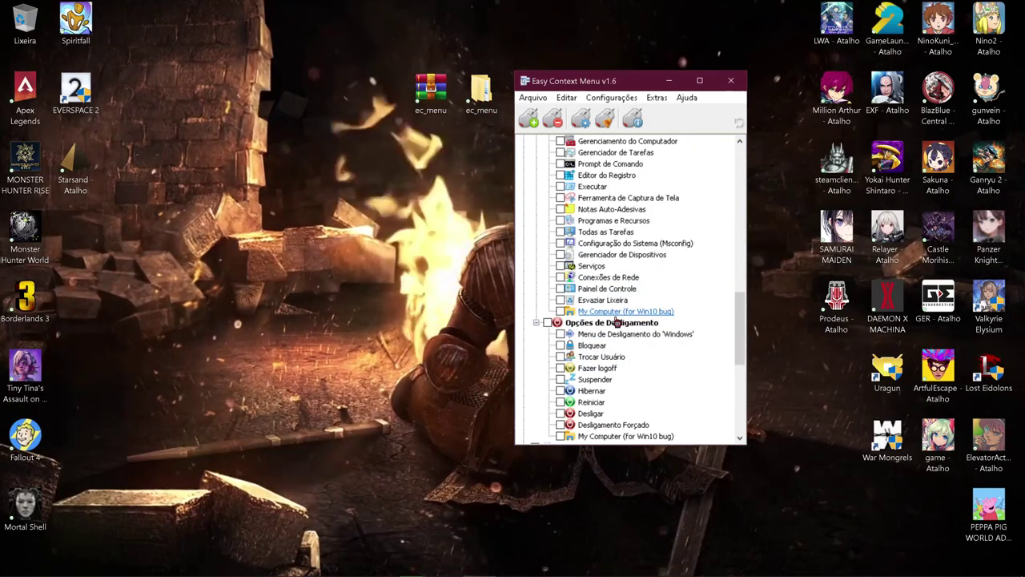
scroll(612, 323, down, 6)
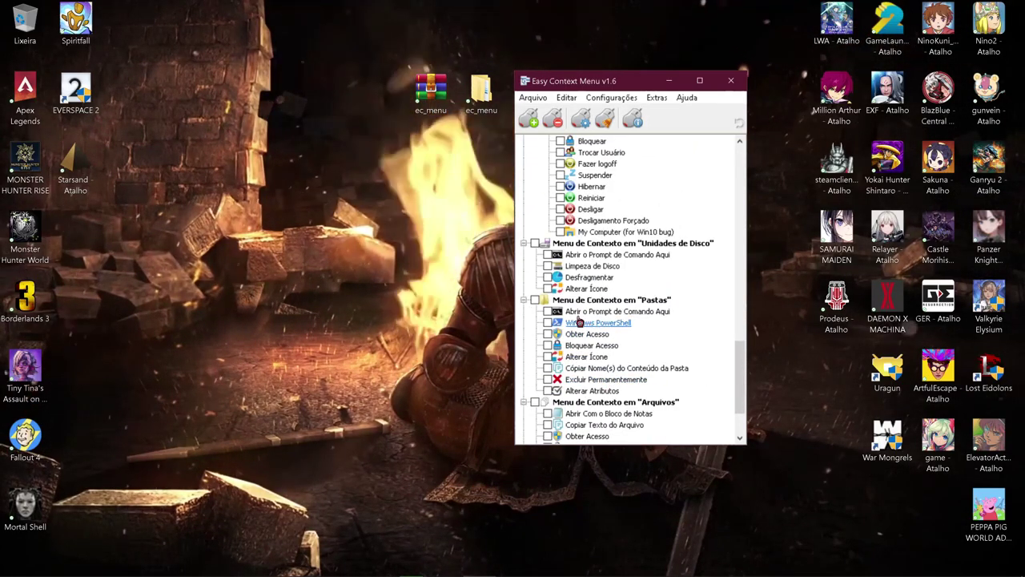
click(549, 357)
scroll(577, 360, down, 2)
scroll(582, 361, down, 1)
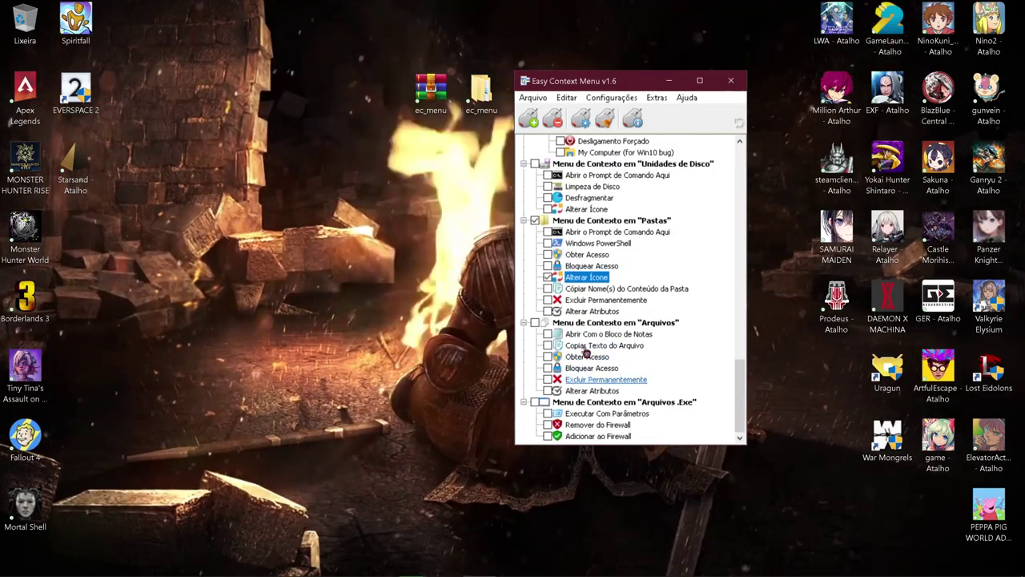
click(548, 335)
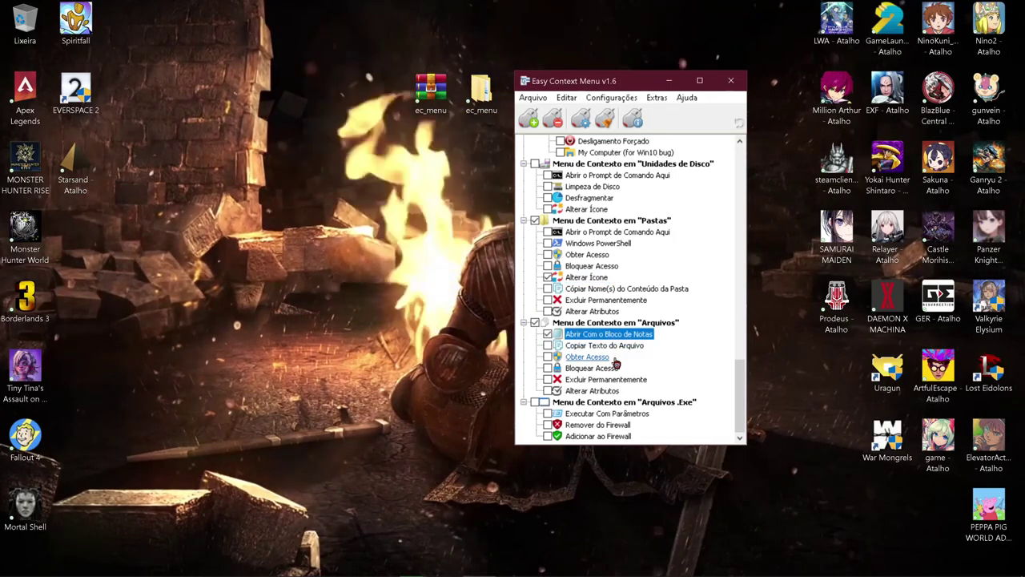
Step: Apply the selected entries to the Windows context menus
scroll(581, 336, up, 10)
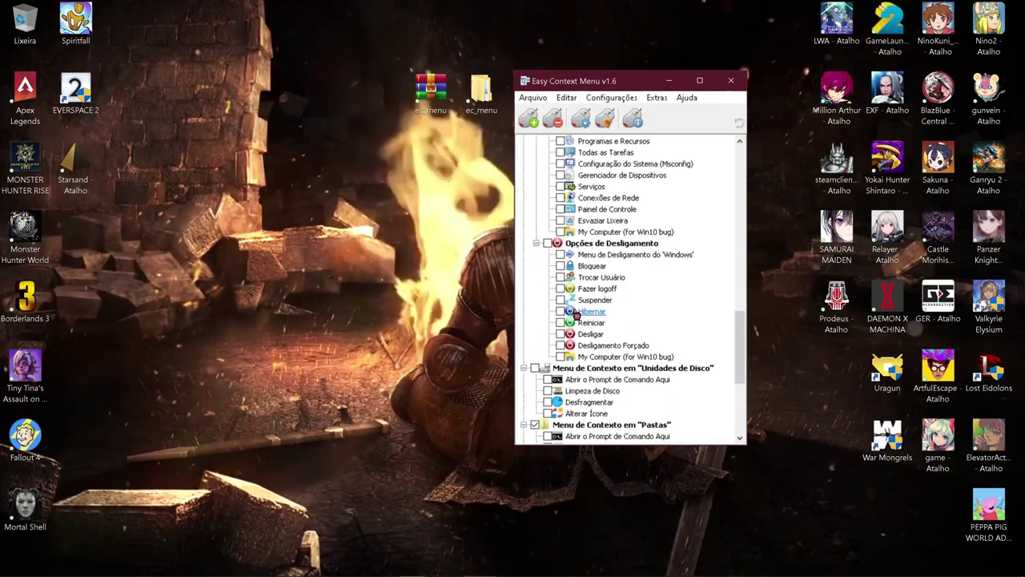
scroll(574, 316, down, 3)
scroll(575, 317, up, 5)
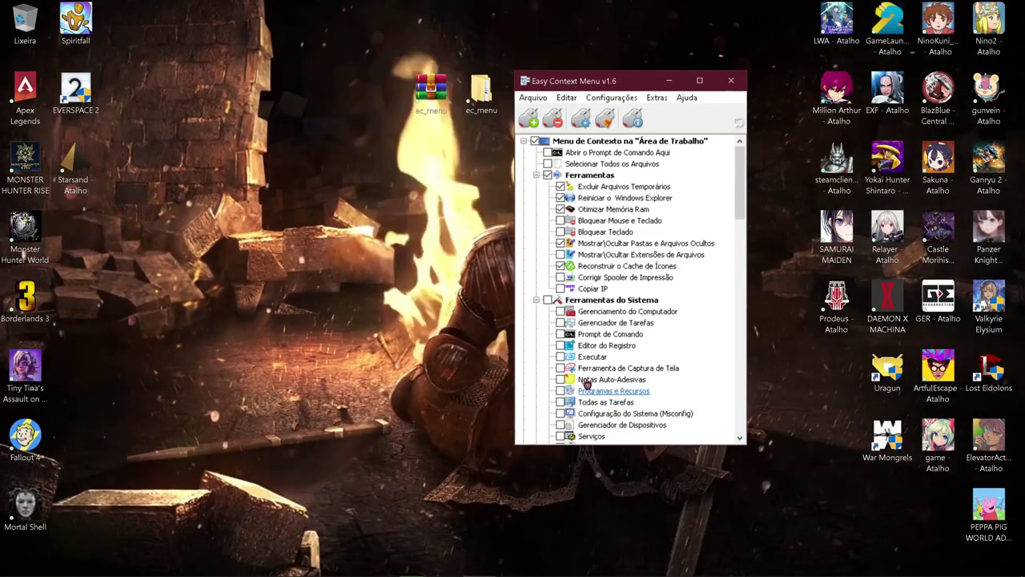
click(529, 120)
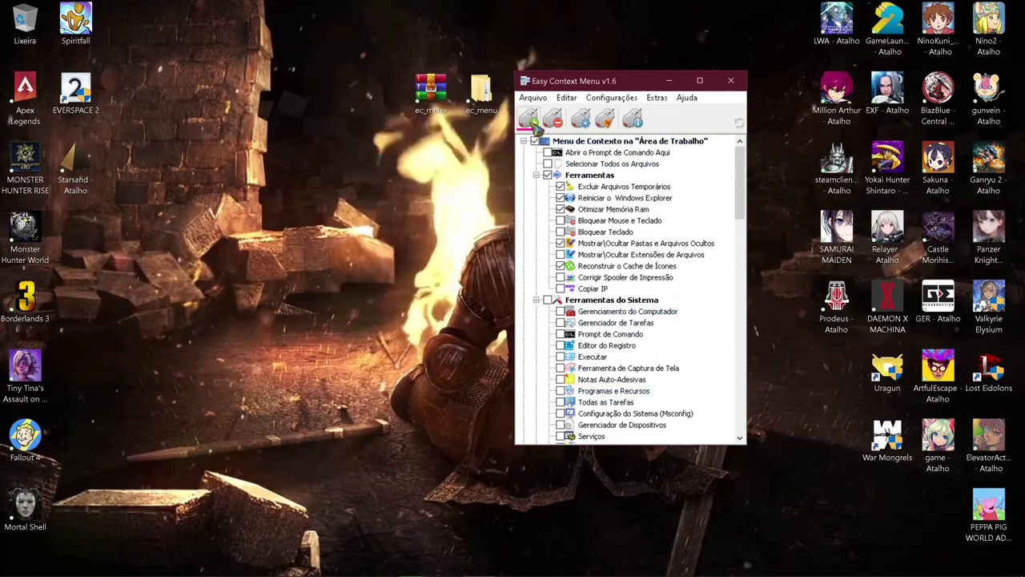
Step: Check the desktop's Ferramentas submenu and the Desligar ou sair options in the Windows Start context menu
right_click(402, 215)
mouse_move(467, 320)
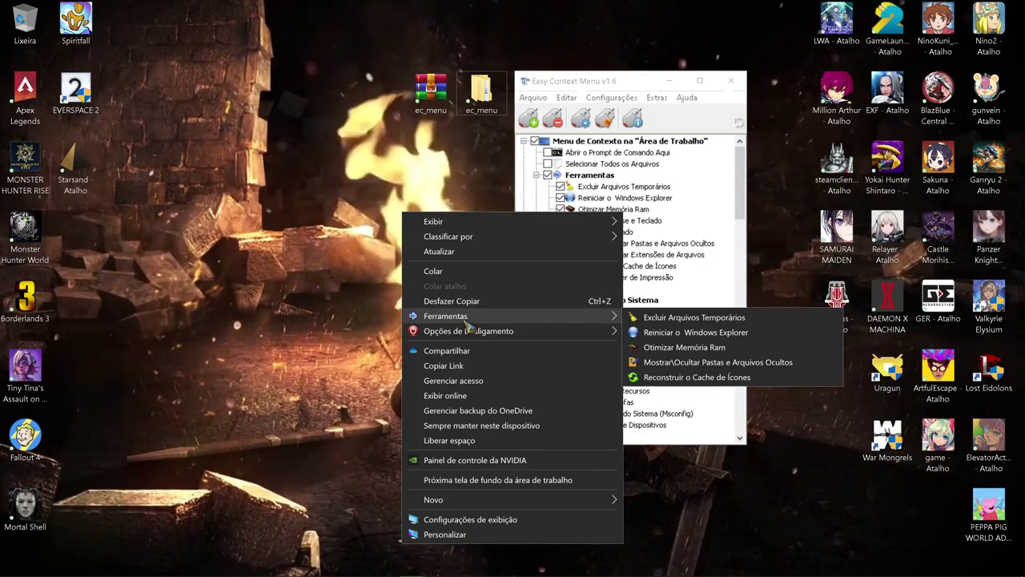
right_click(16, 563)
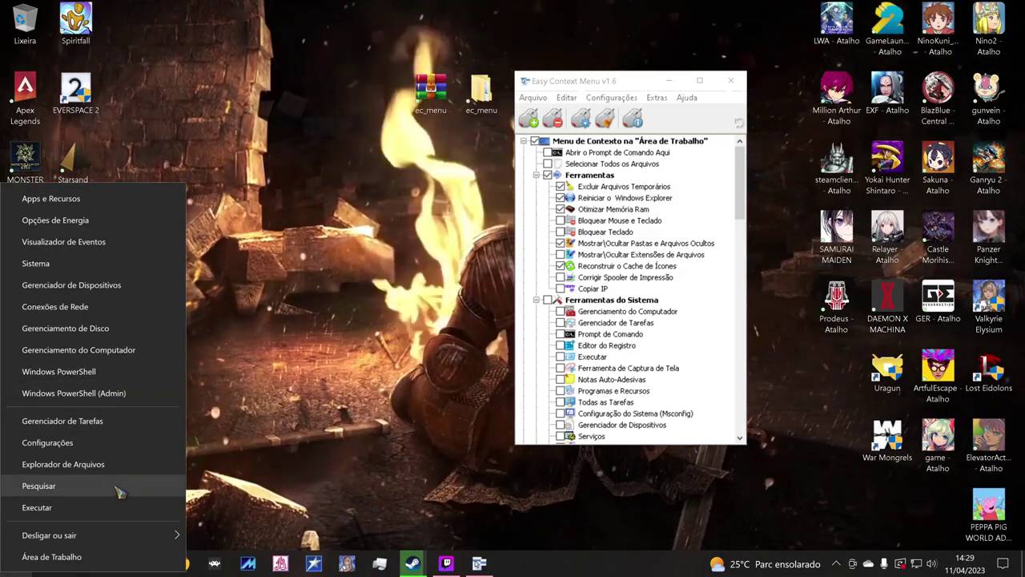
mouse_move(88, 535)
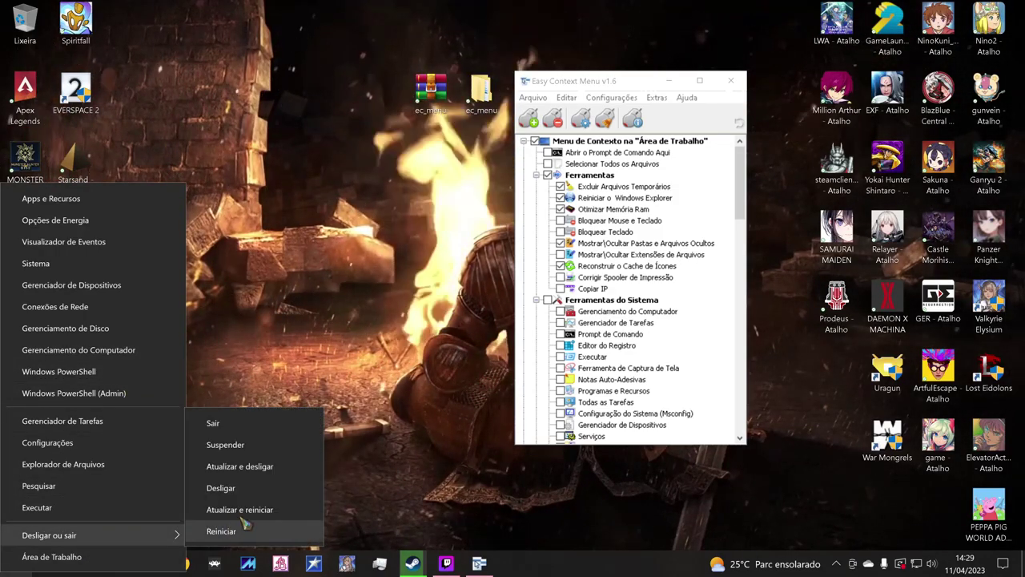
Step: Inspect the Opções de Desligamento and Ferramentas submenus in the desktop's context menu and dismiss it
right_click(424, 213)
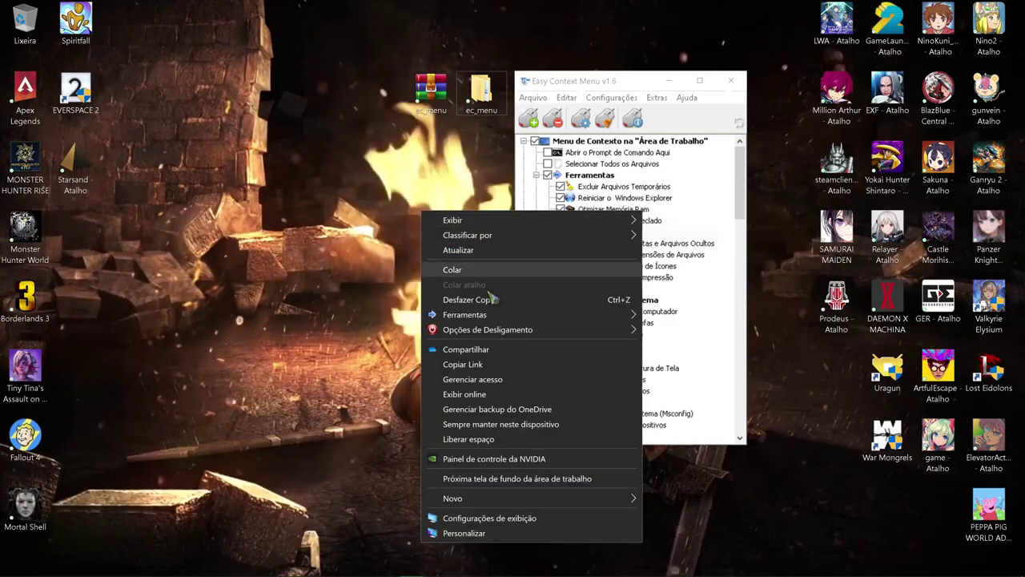
mouse_move(537, 330)
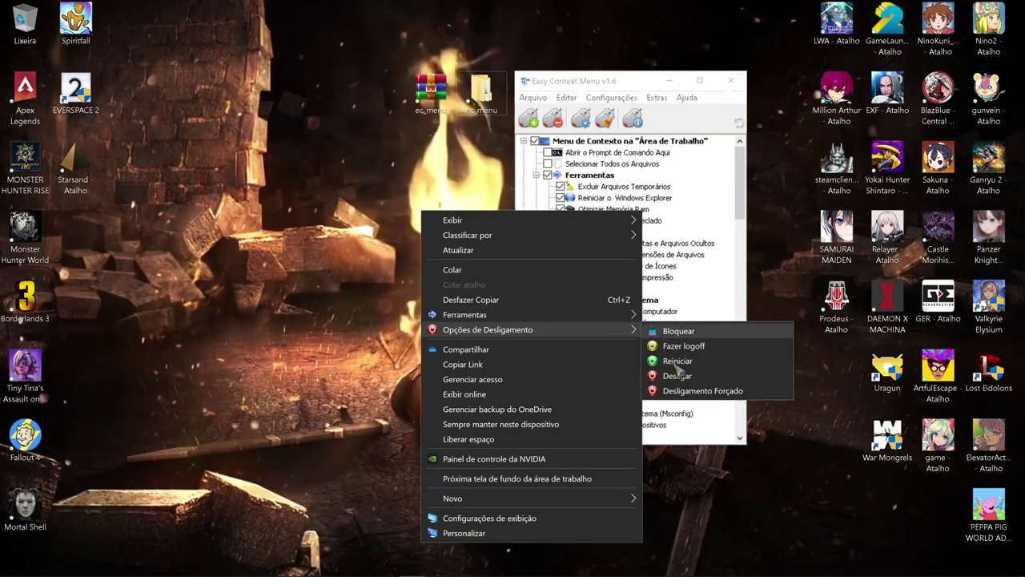
mouse_move(561, 314)
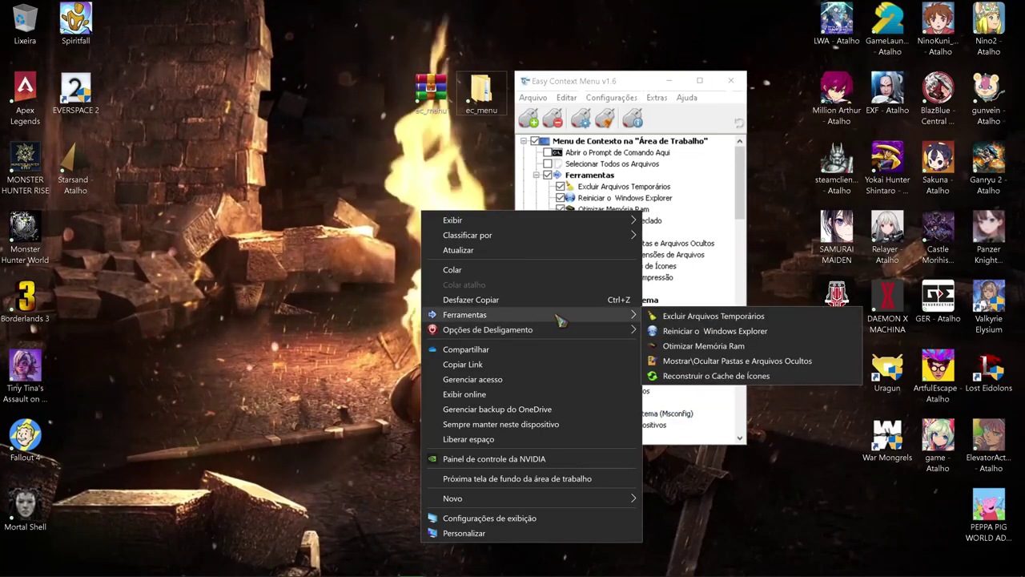
click(683, 377)
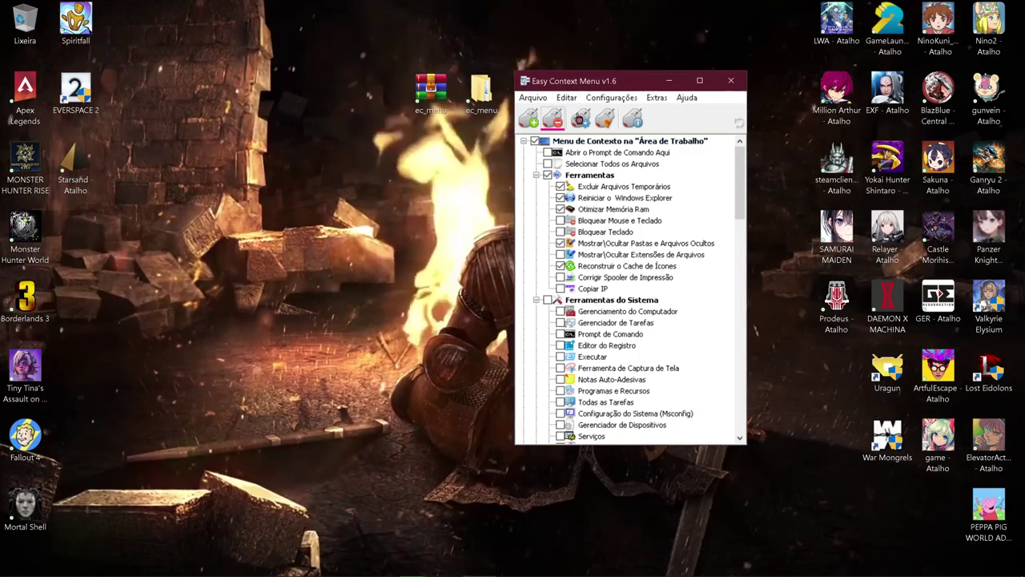
Step: Open the Editor de Itens, look through its context menu entries and close it without changes
click(580, 119)
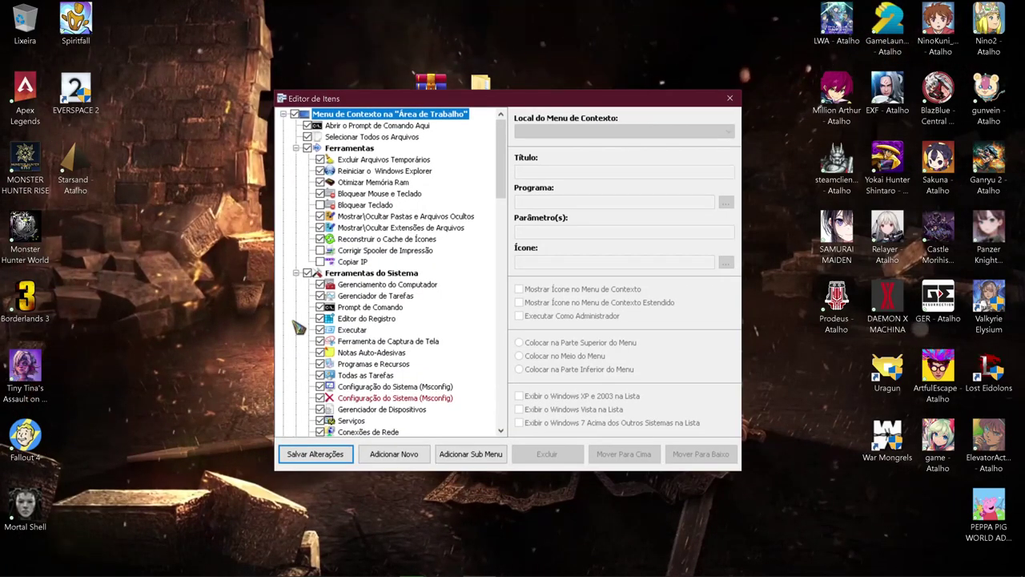
scroll(376, 281, down, 3)
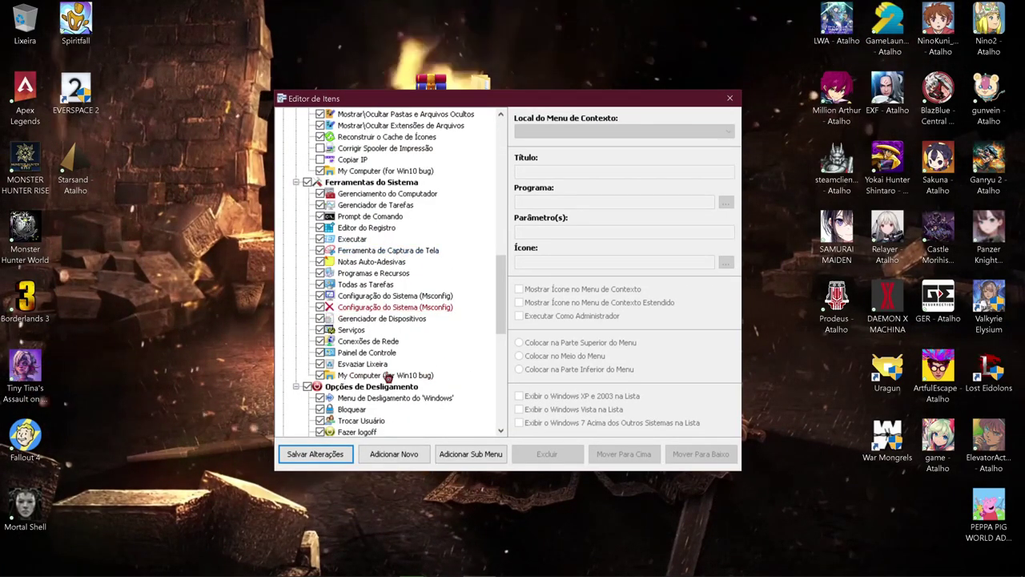
scroll(384, 360, down, 4)
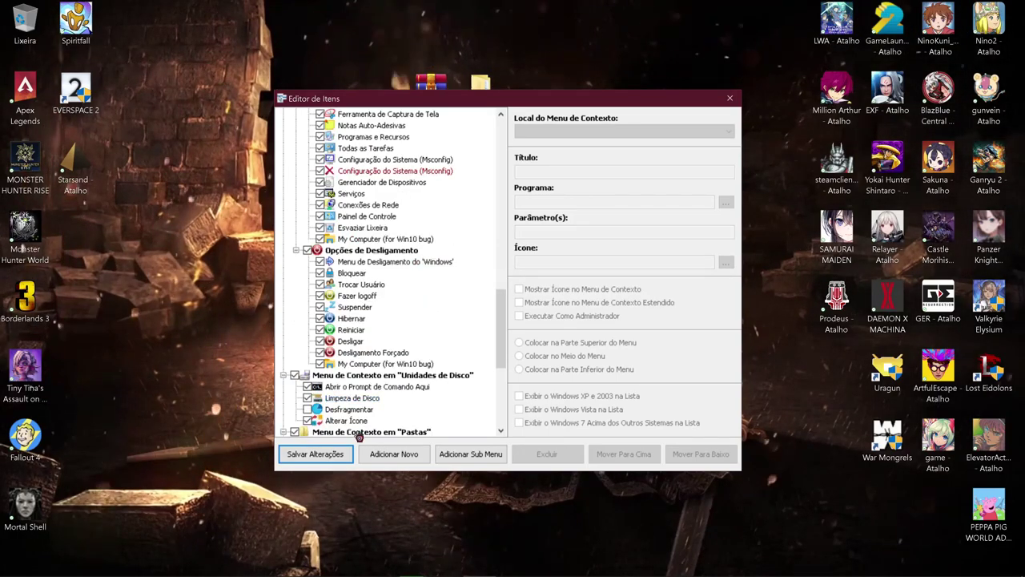
scroll(489, 285, up, 12)
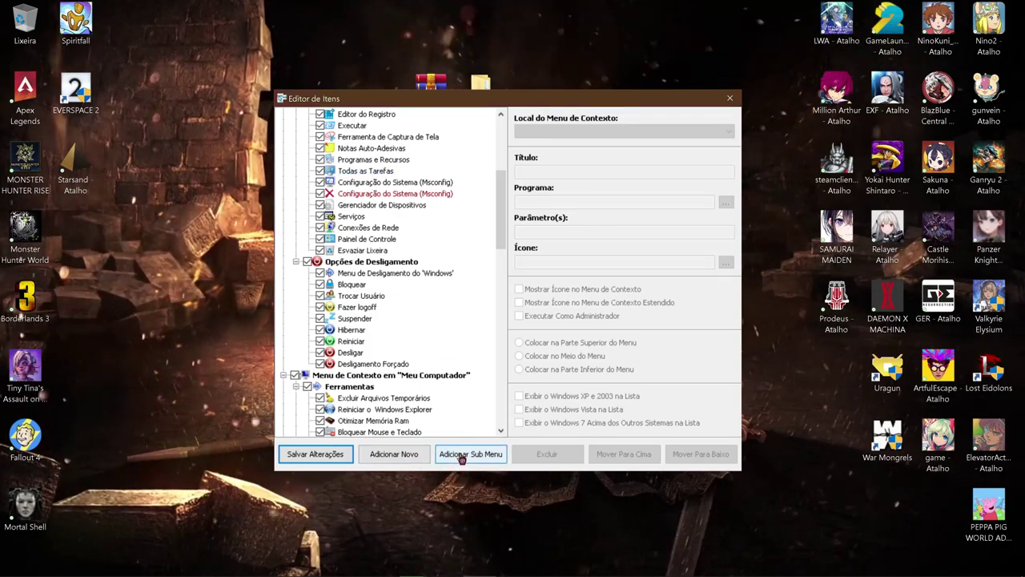
scroll(457, 361, up, 6)
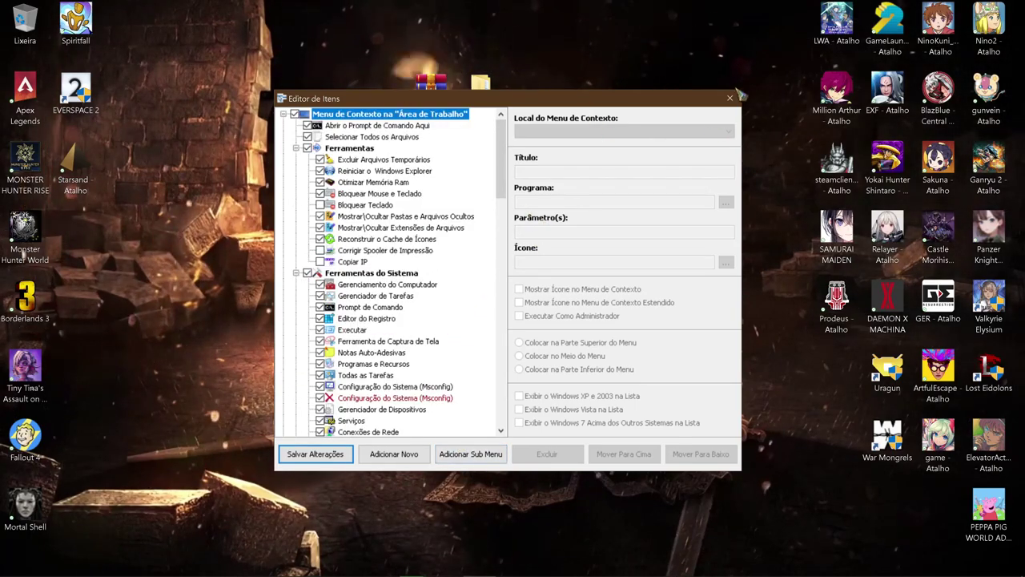
click(729, 98)
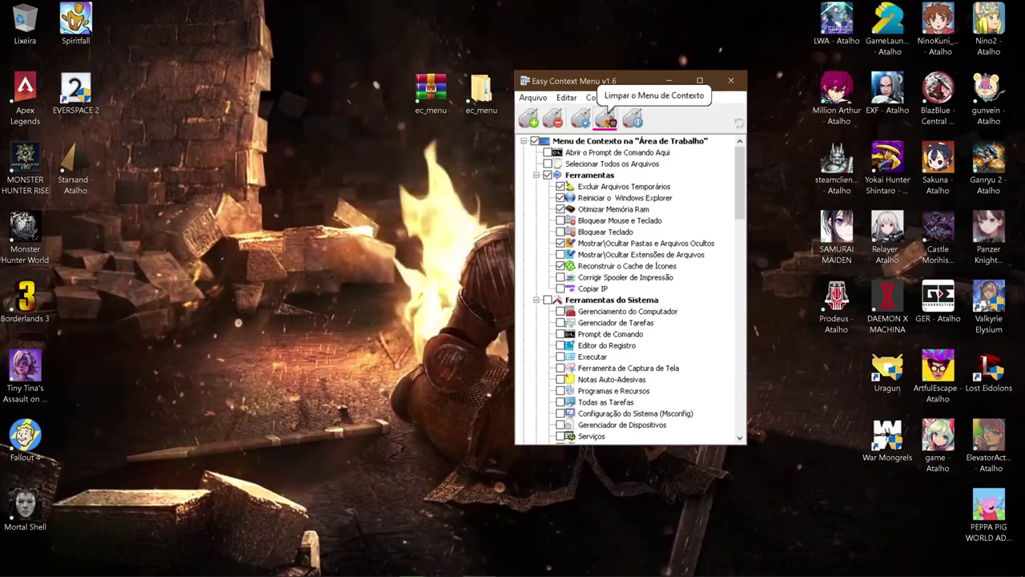
Step: Look over the available interface languages and the options for importing and saving configurations without changing anything
click(611, 98)
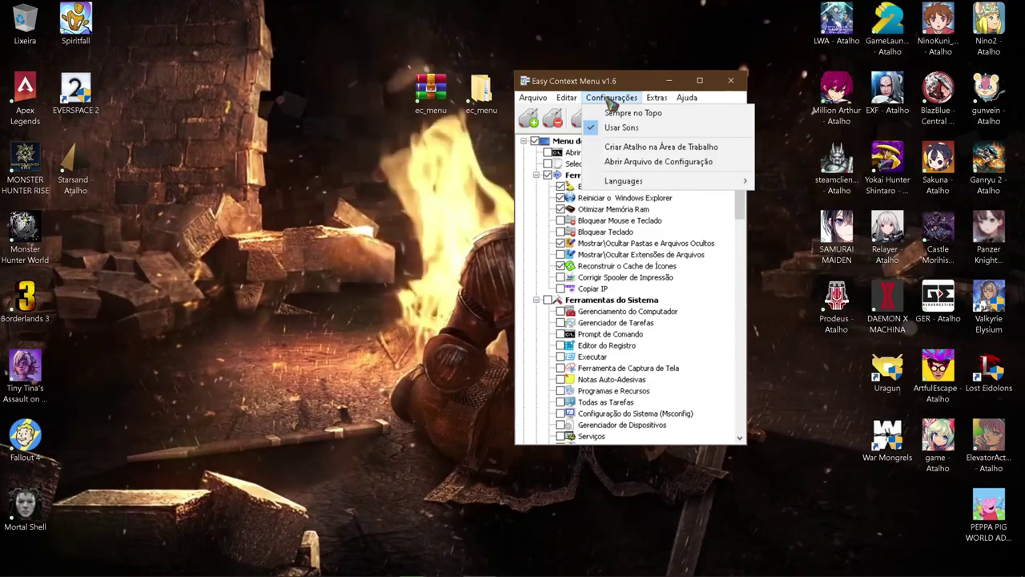
mouse_move(651, 184)
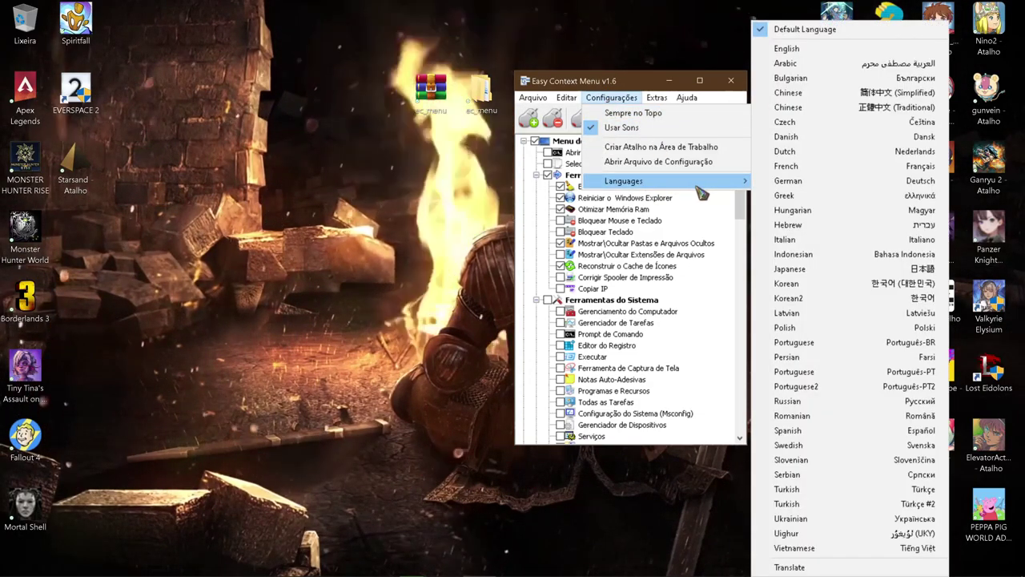
mouse_move(664, 96)
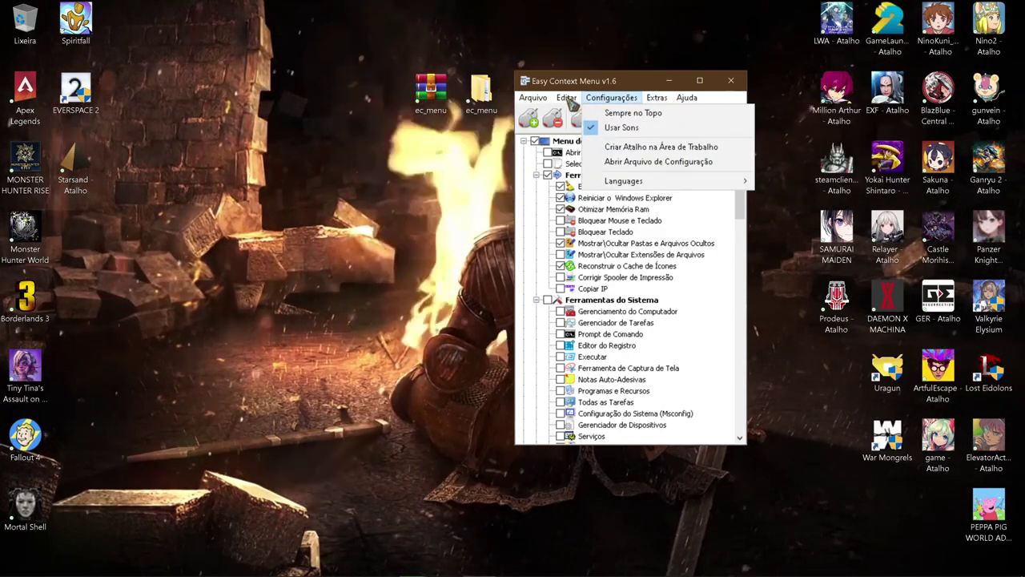
mouse_move(541, 100)
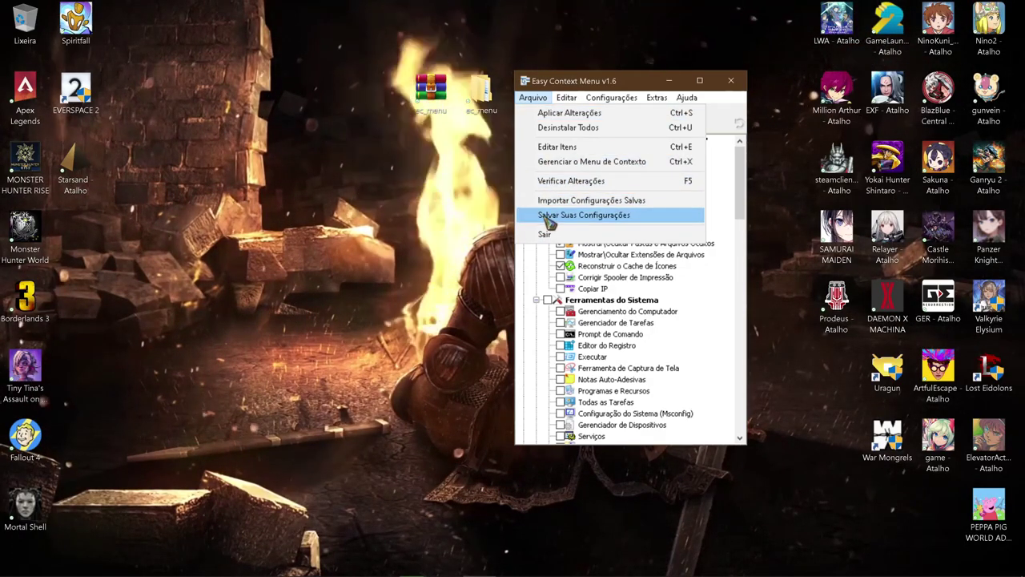
click(615, 84)
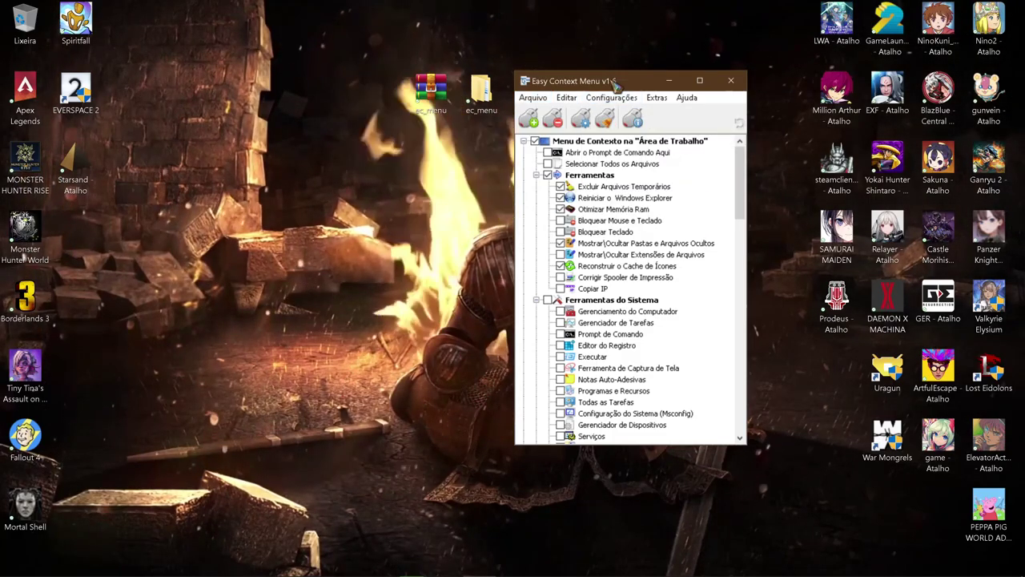
Step: Review the desktop's context menu, including Ferramentas and Opções de Desligamento, and move the Easy Context Menu window away from the desktop's centre
right_click(425, 223)
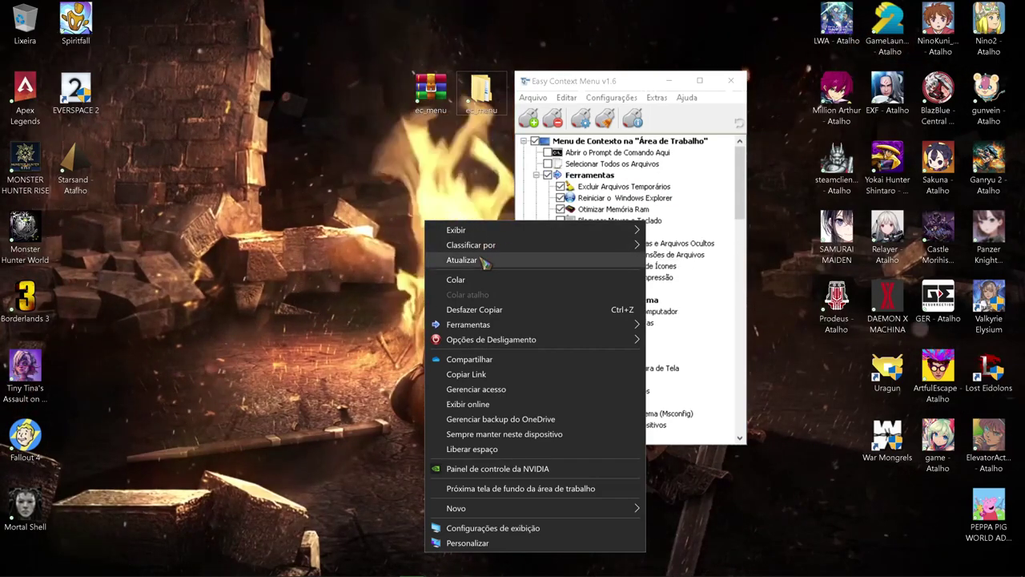
mouse_move(486, 329)
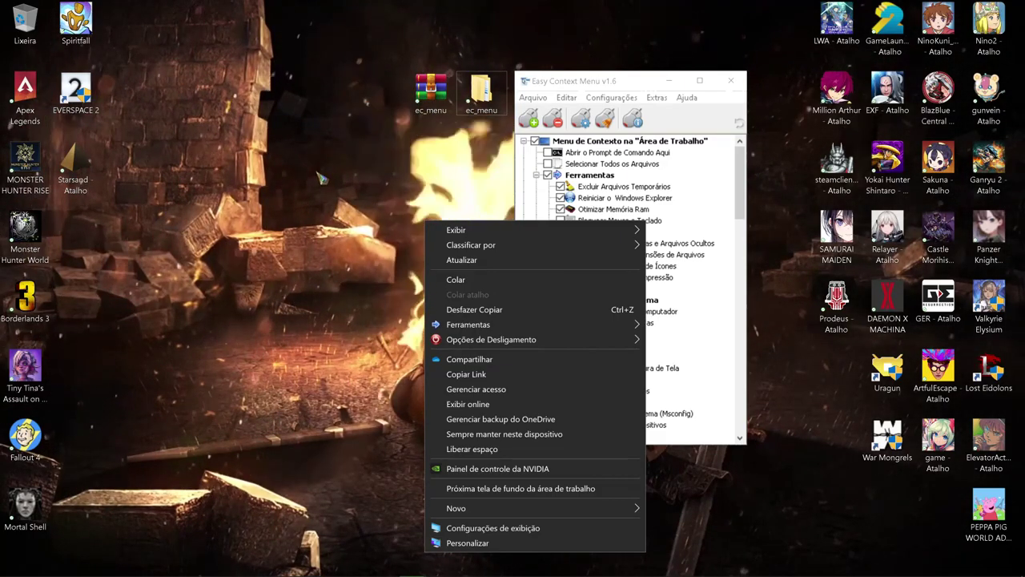
click(623, 84)
drag(623, 85, 810, 72)
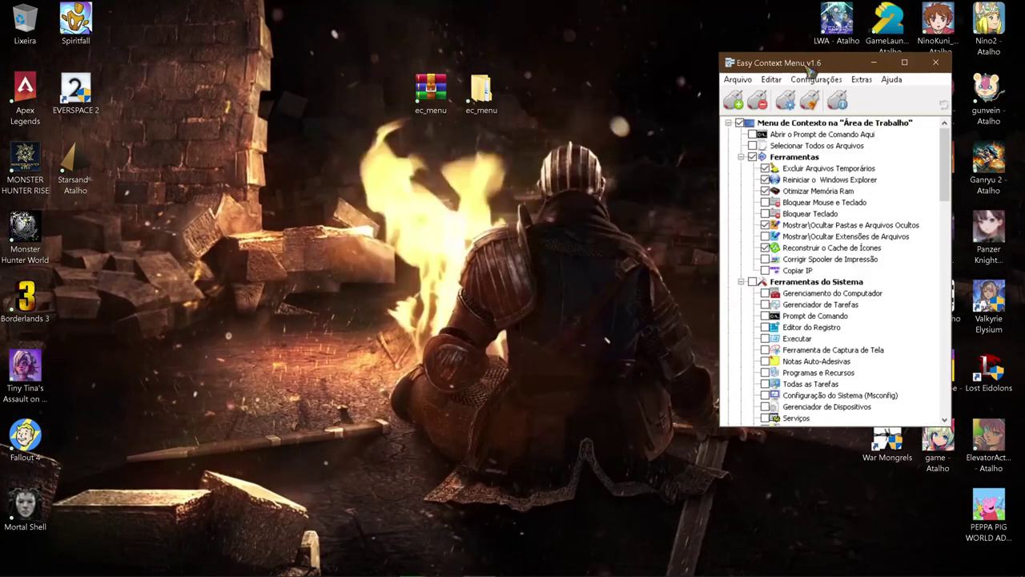
Step: Refresh the desktop and examine the context menu of the ec_menu archive, including its Extrair aqui option
right_click(636, 110)
click(664, 149)
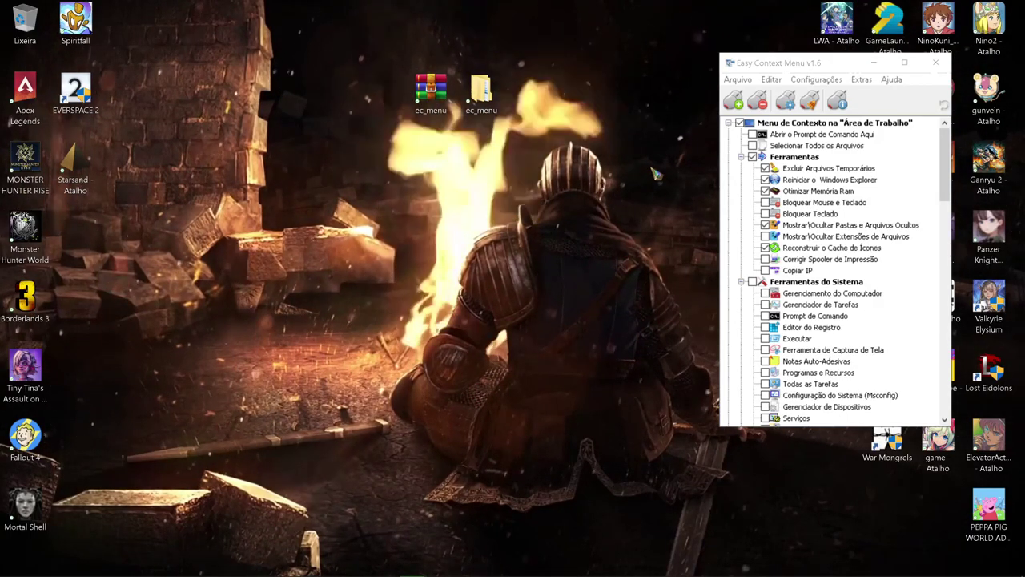
right_click(422, 92)
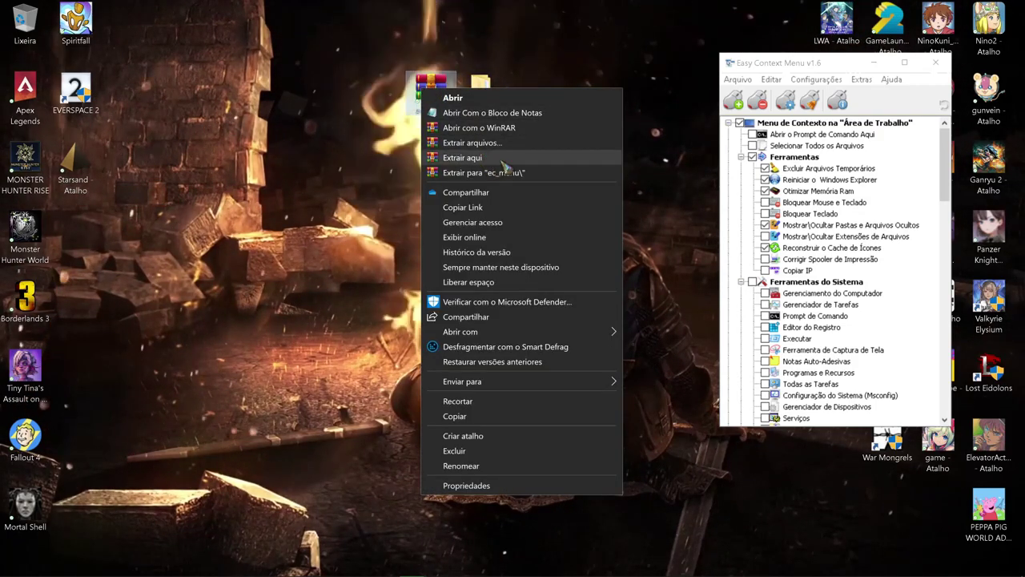
click(474, 159)
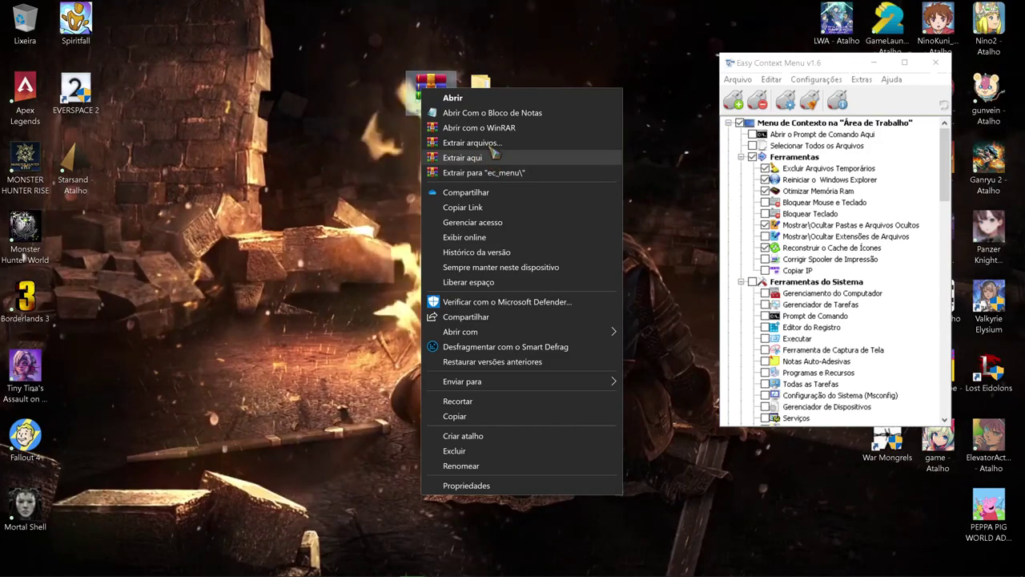